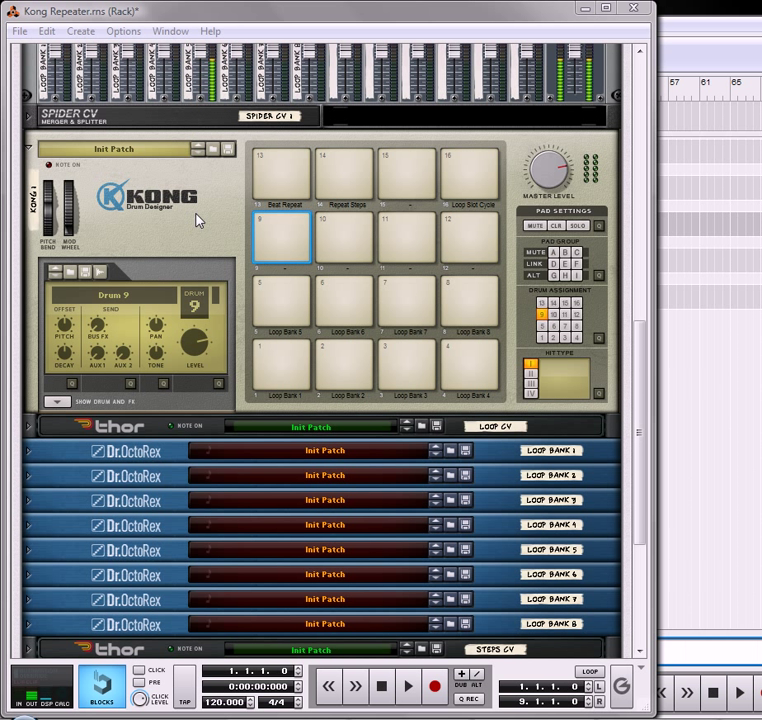
Trigger Kong's pad 13 (Beat Repeat) three times to audition the repeat effect
click(295, 170)
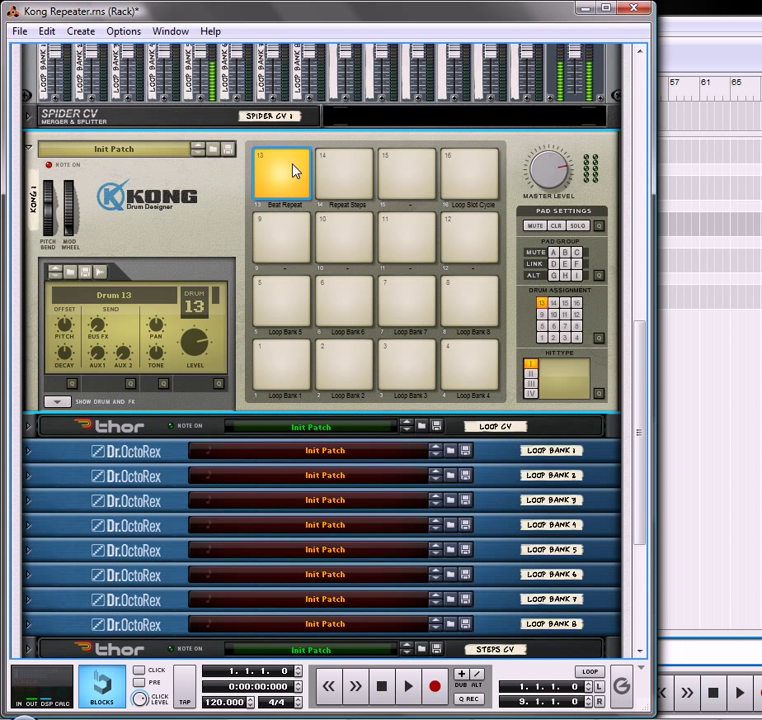
click(295, 167)
click(301, 166)
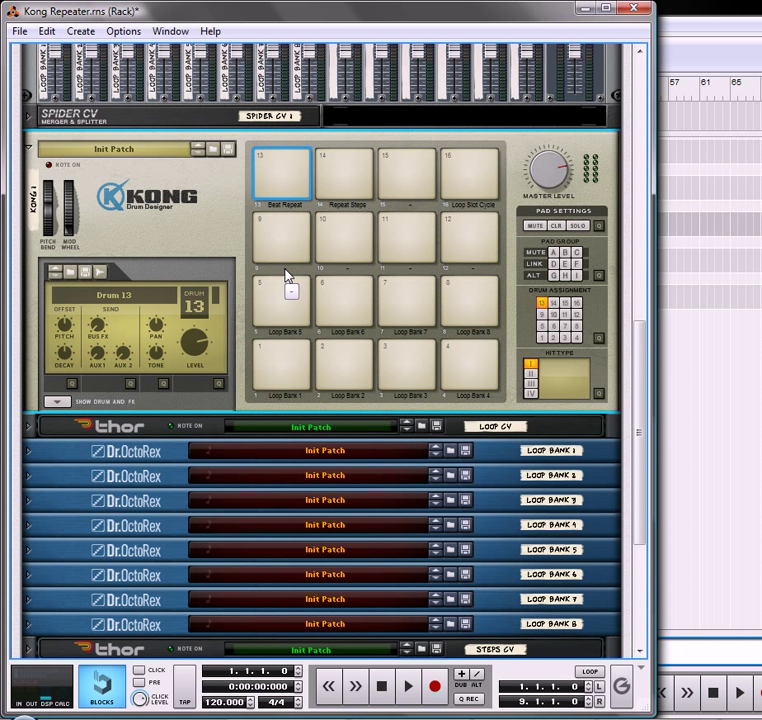
Rename Kong's pad 9 to 'LFO Pan'
double_click(285, 270)
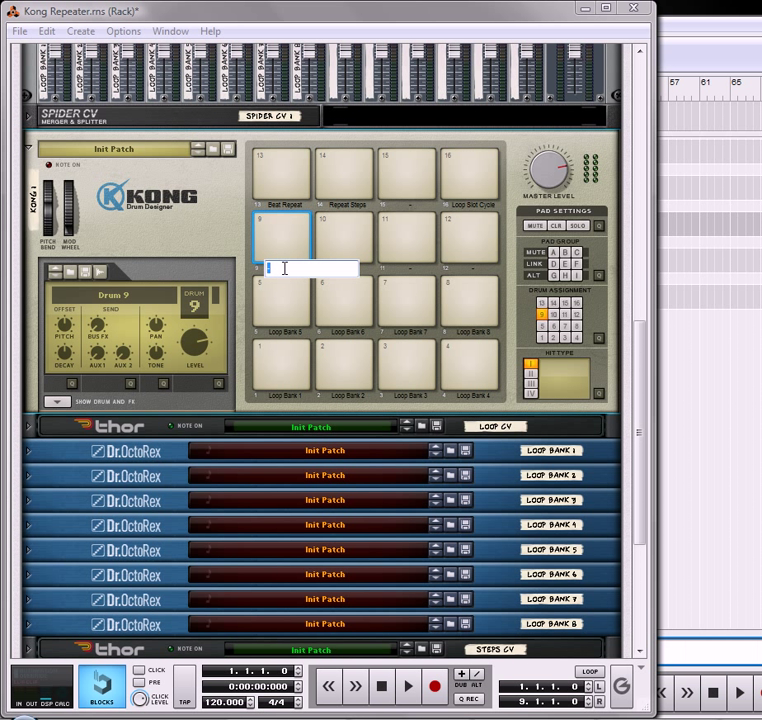
text(LFO Pan)
key(Return)
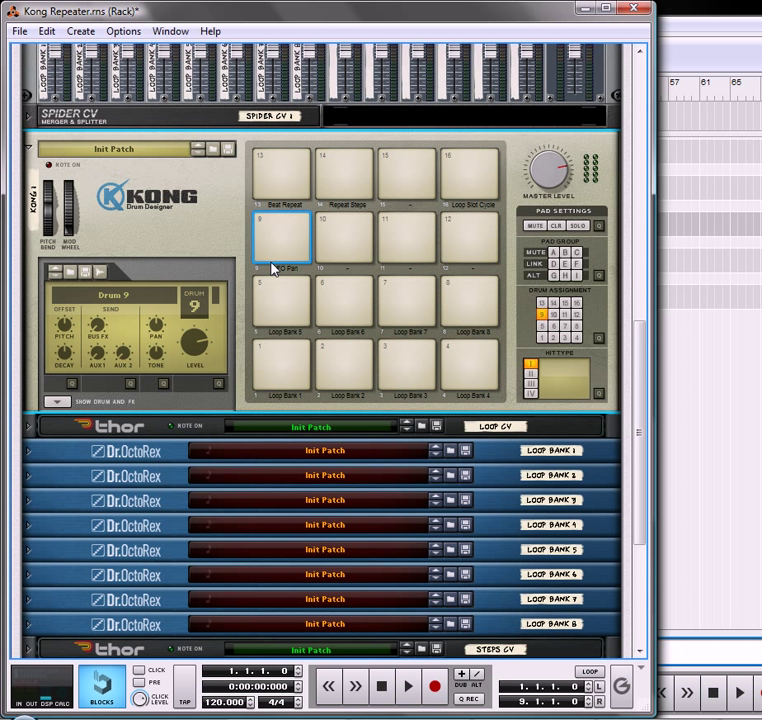
Unfold the Spider CV device and the Loop CV Thor synthesizer in the rack
scroll(277, 274, up, 2)
click(28, 186)
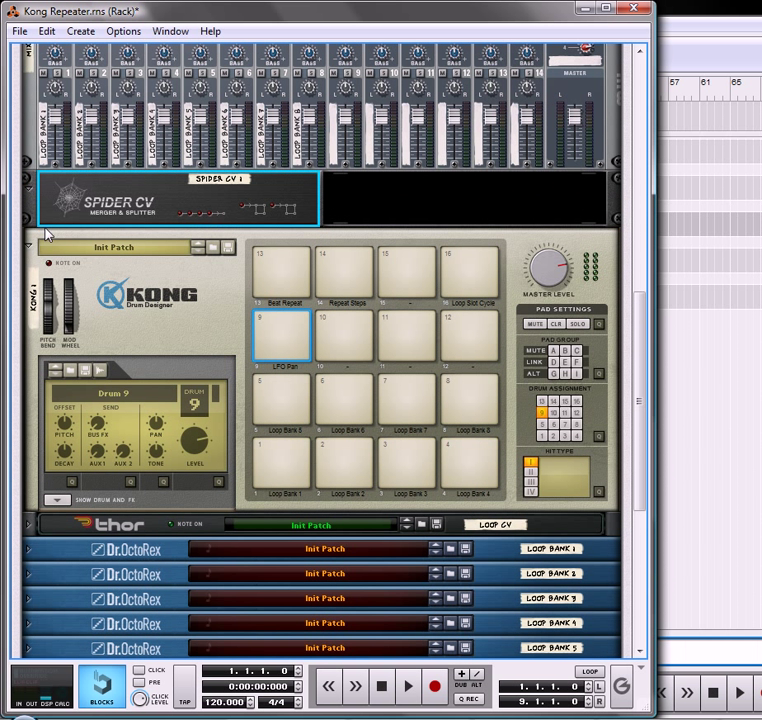
scroll(40, 150, down, 4)
scroll(65, 391, down, 2)
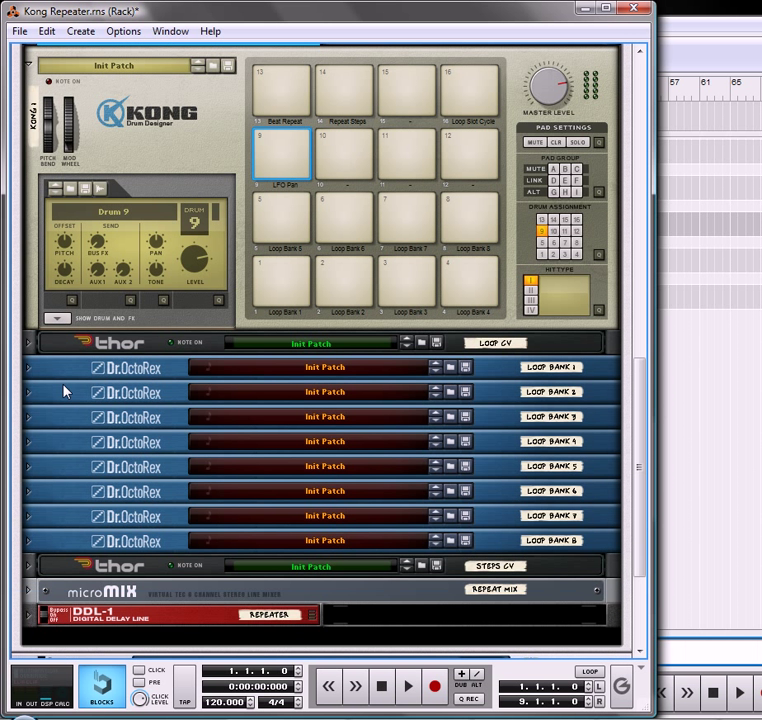
click(29, 342)
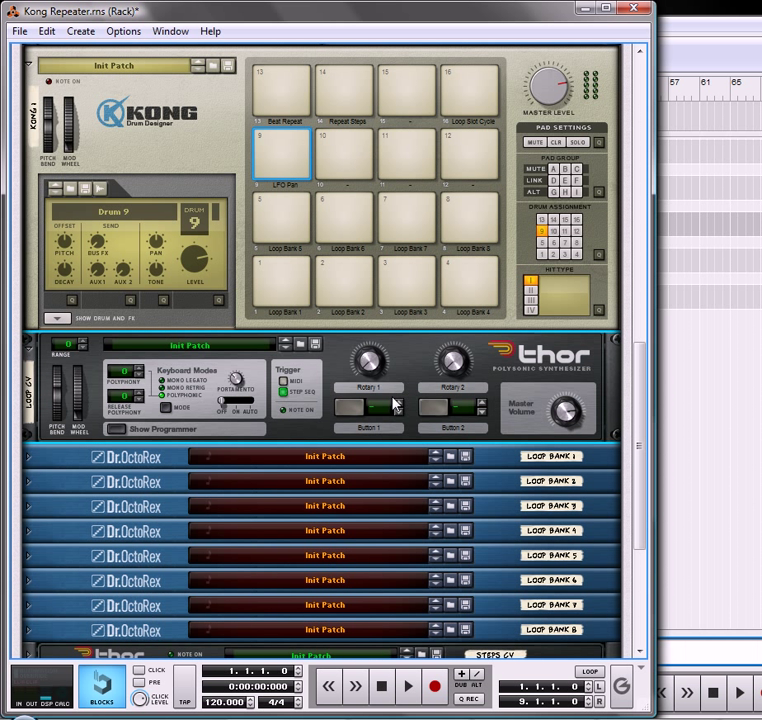
scroll(421, 296, up, 1)
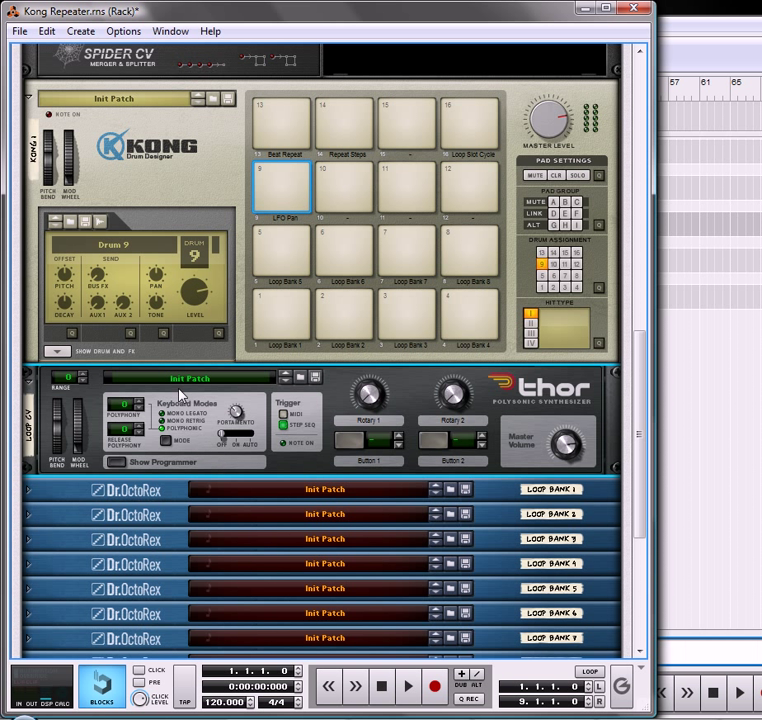
scroll(180, 394, up, 3)
scroll(201, 327, up, 2)
scroll(218, 353, down, 2)
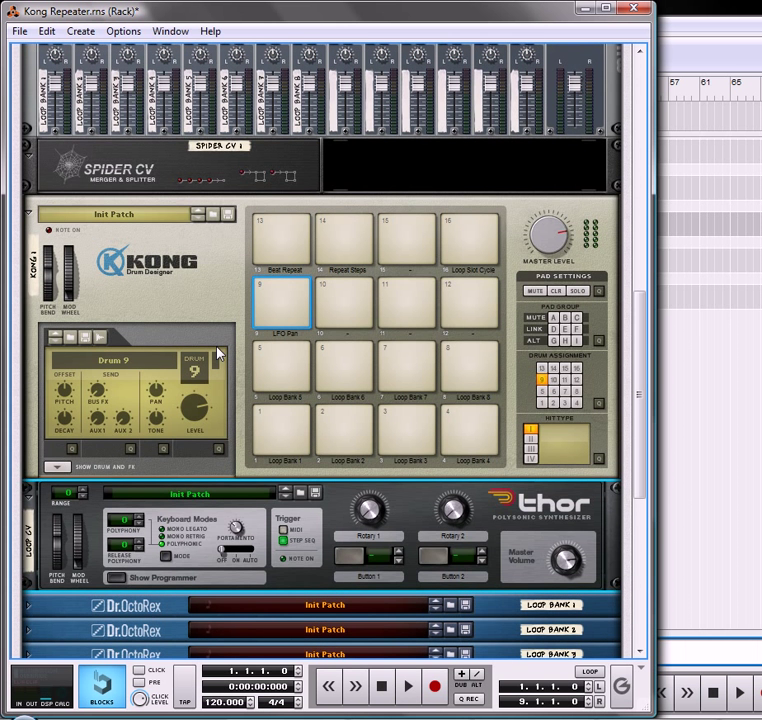
scroll(218, 350, down, 3)
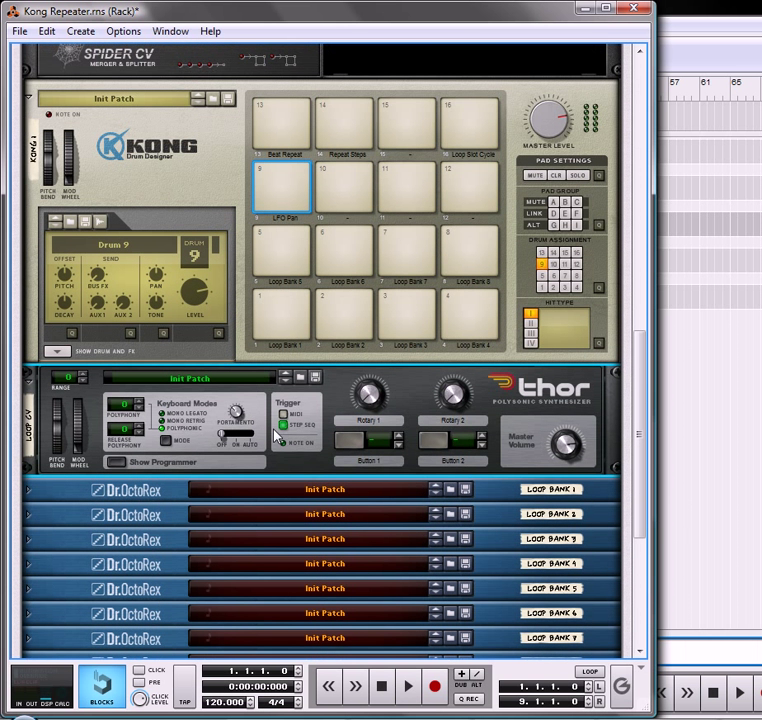
Create a SubTractor Analog Synthesizer below the Loop CV Thor
right_click(307, 462)
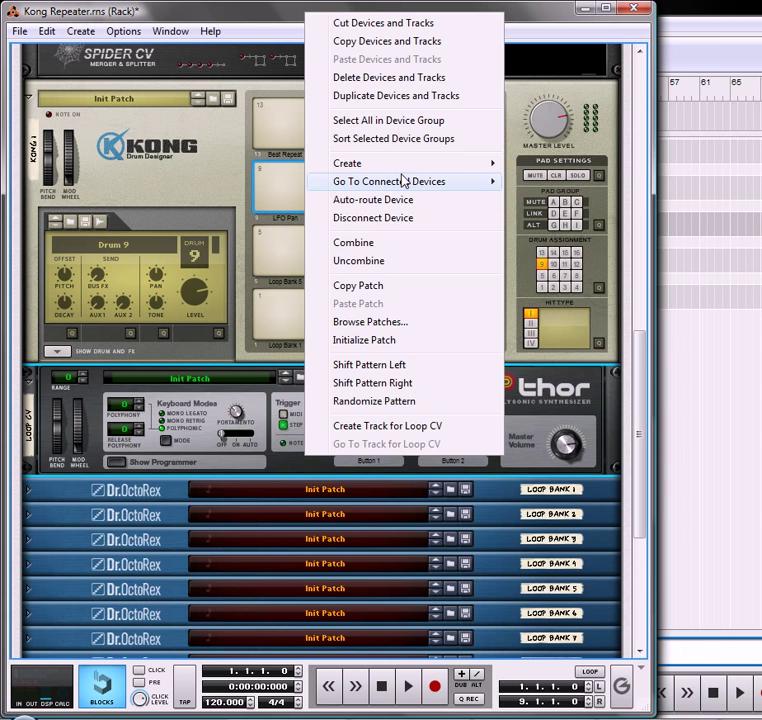
mouse_move(410, 173)
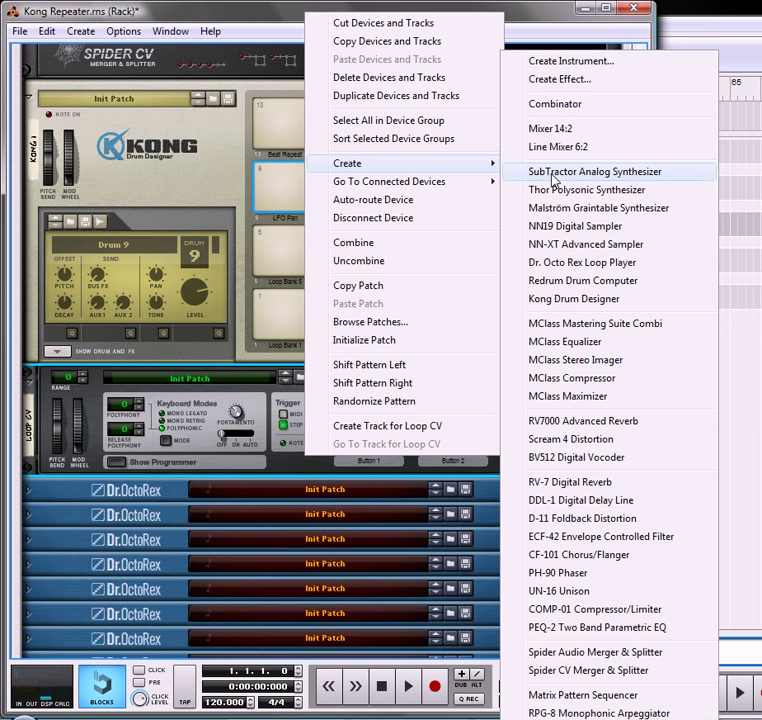
click(552, 174)
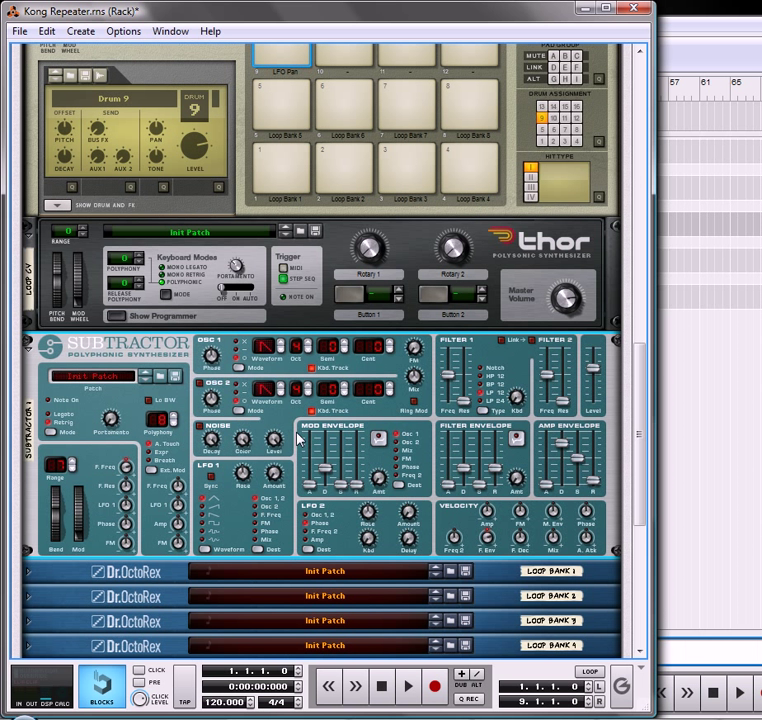
Load the True Sub Init patch into the new SubTractor from the patch browser
click(115, 380)
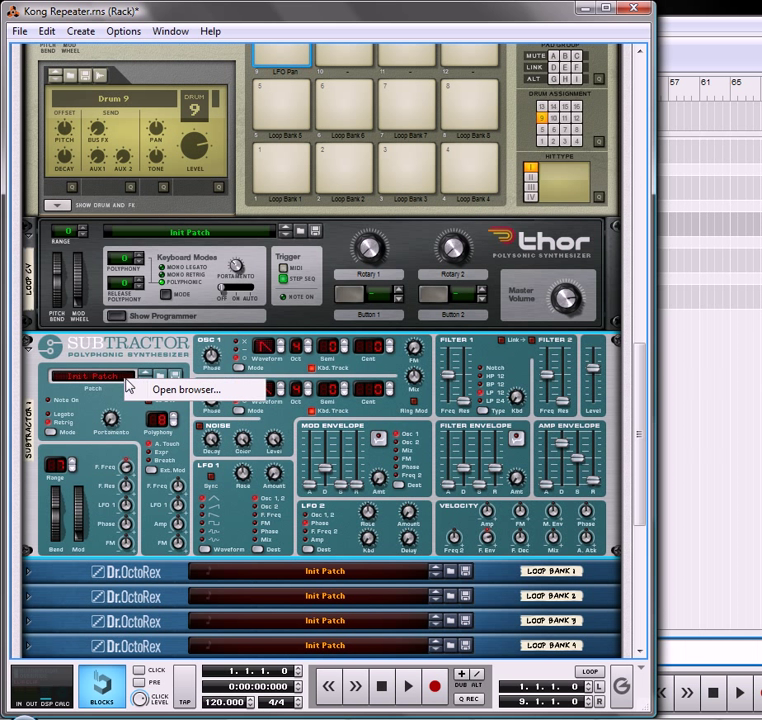
click(175, 388)
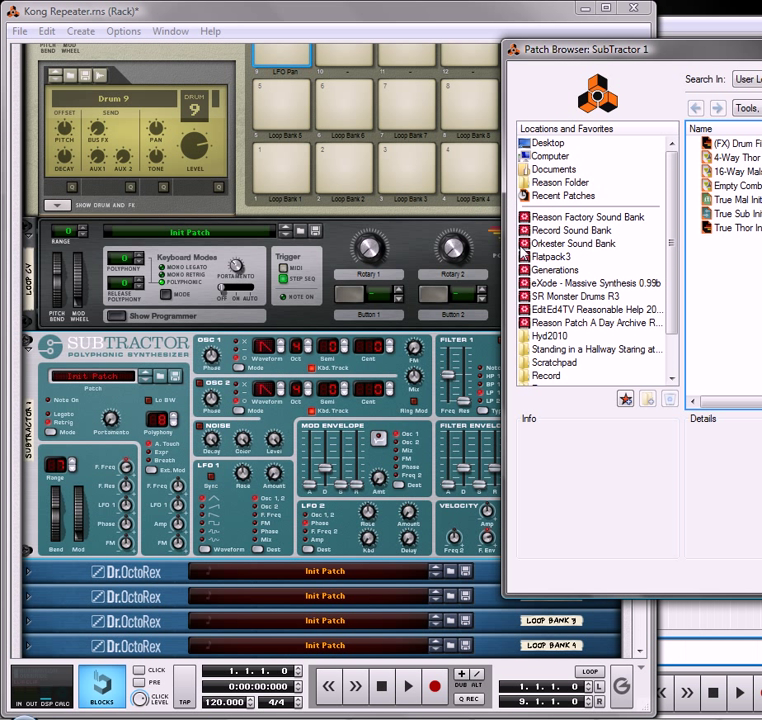
click(722, 214)
key(Return)
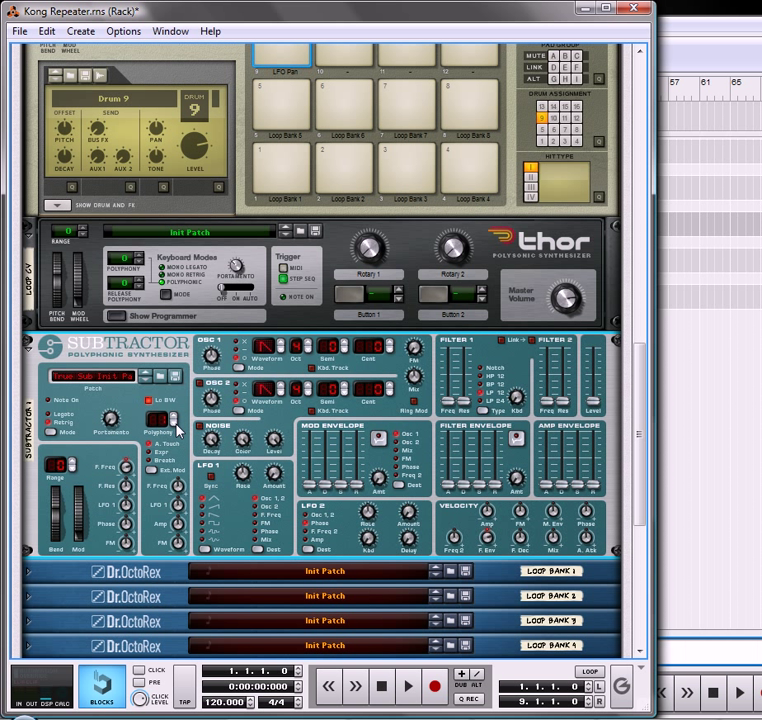
scroll(285, 355, up, 5)
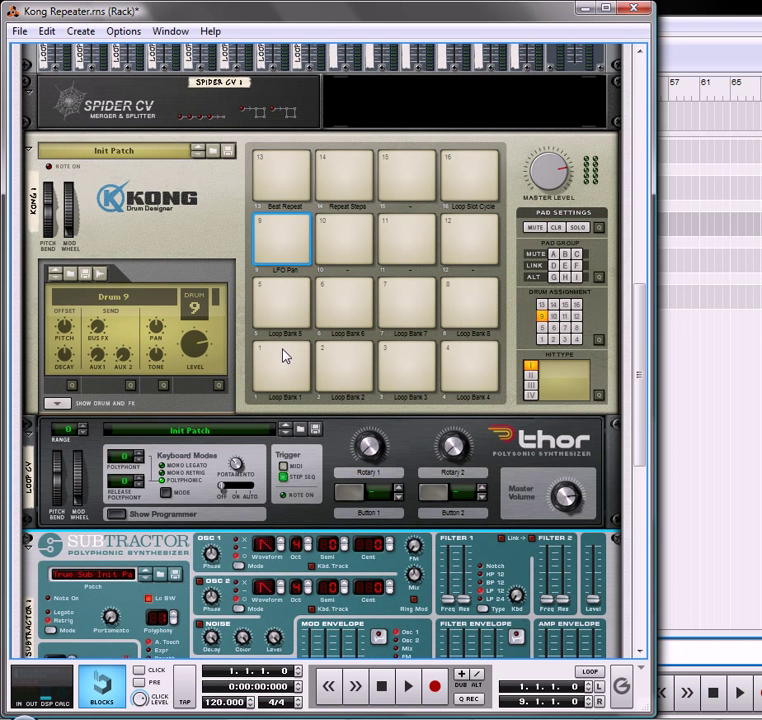
Flip the rack and cable Kong's Pad 9 Gate Out to Combinator CV In 4
key(Tab)
scroll(310, 337, up, 3)
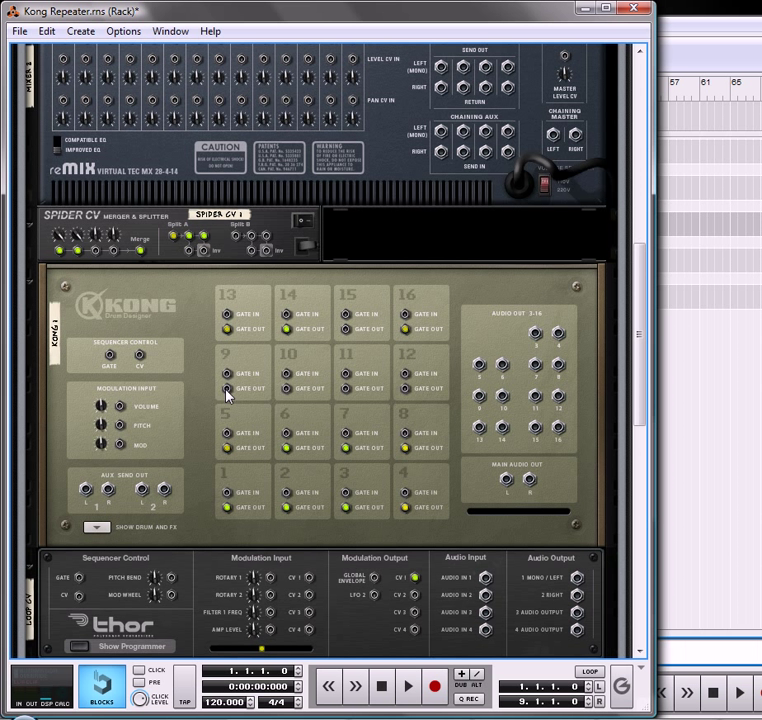
drag(227, 391, 258, 166)
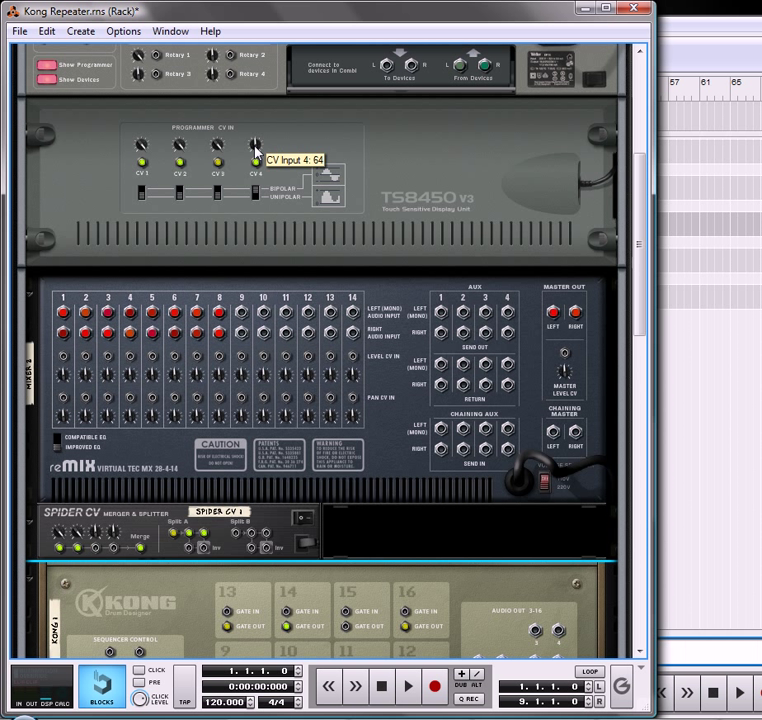
Set Combinator CV In 4 to 127 and switch it to Unipolar
drag(257, 147, 270, 82)
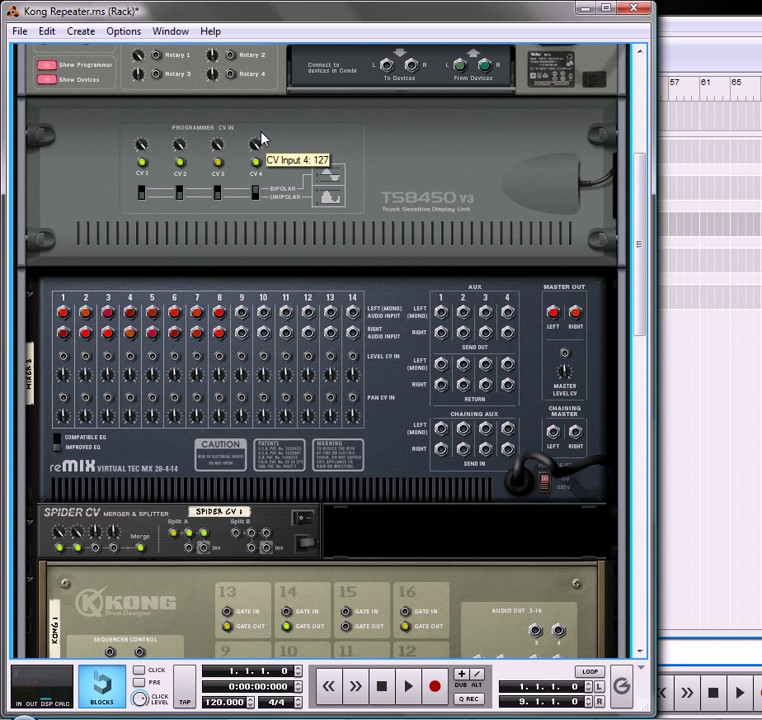
click(256, 200)
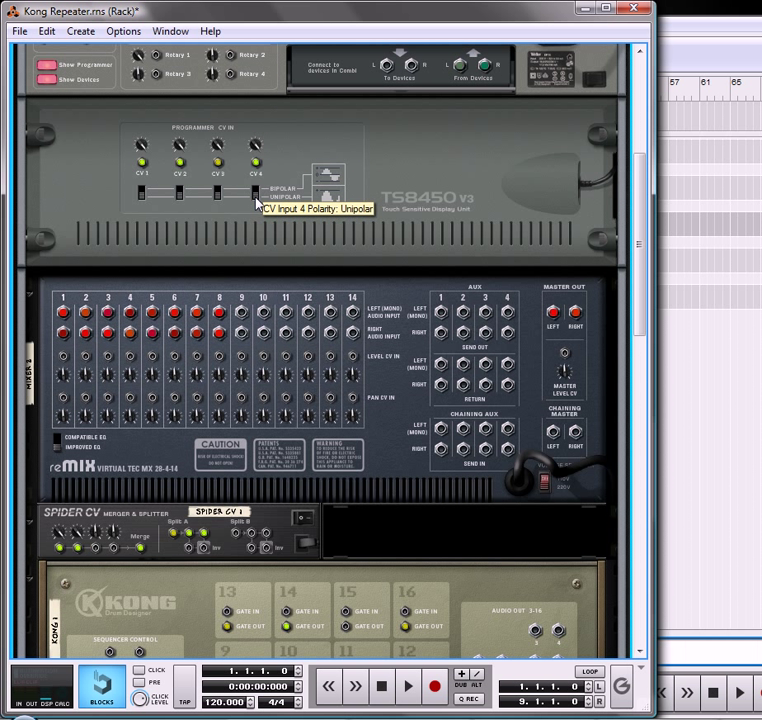
scroll(290, 280, down, 3)
scroll(293, 294, down, 1)
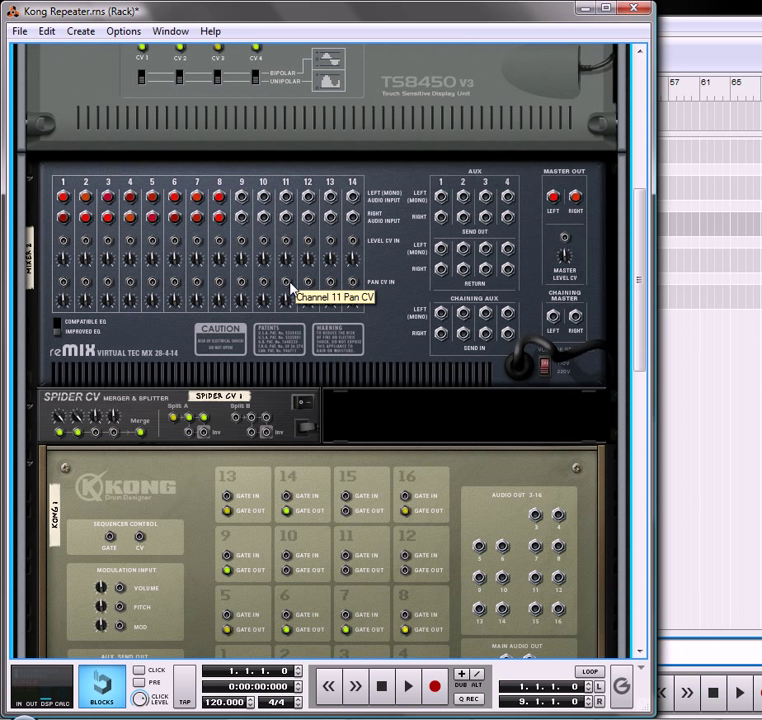
scroll(275, 362, down, 4)
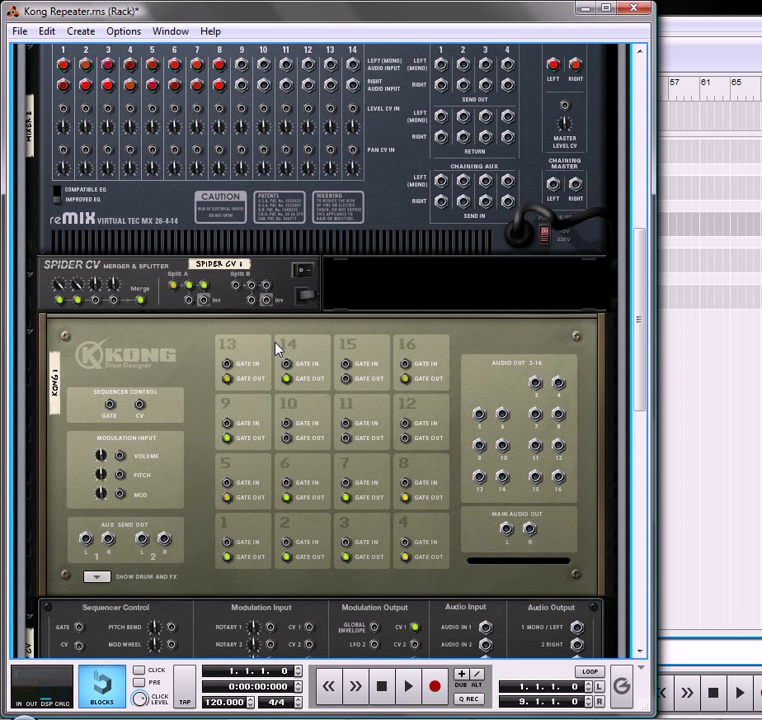
scroll(278, 347, down, 2)
scroll(278, 347, down, 1)
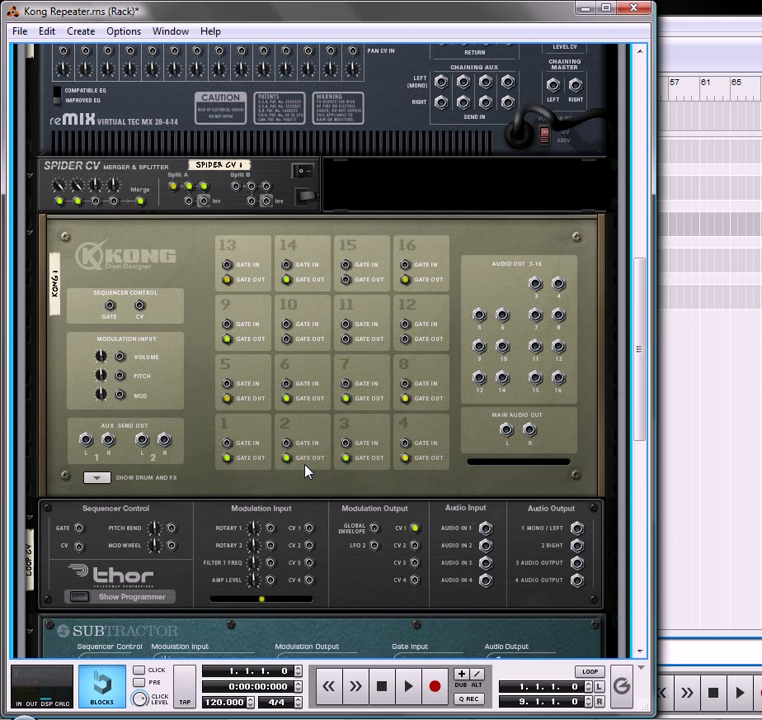
scroll(355, 514, down, 5)
scroll(347, 508, down, 3)
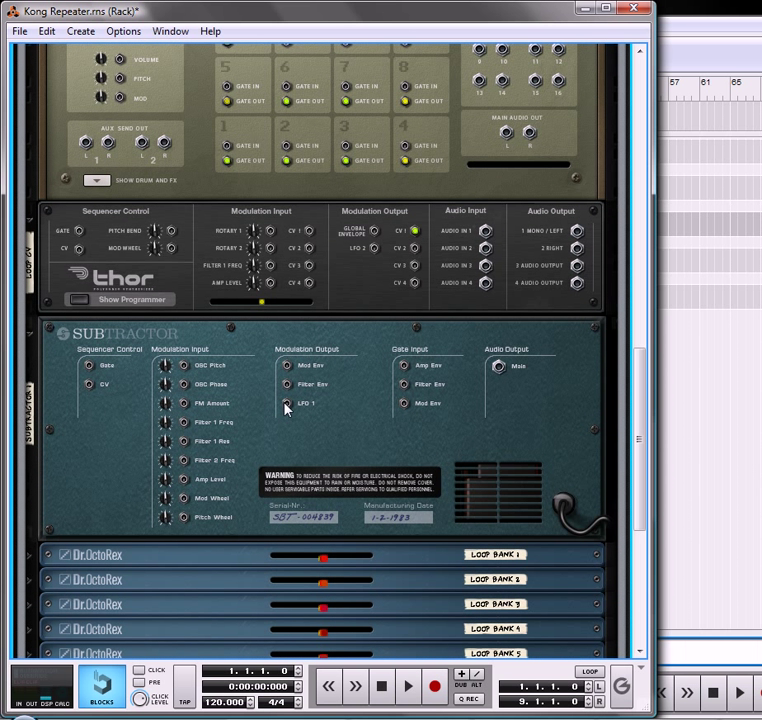
Cable SubTractor's LFO 1 into Spider CV, then Split B Output 1 into the DDL-1 Repeater's Pan CV
drag(287, 404, 308, 250)
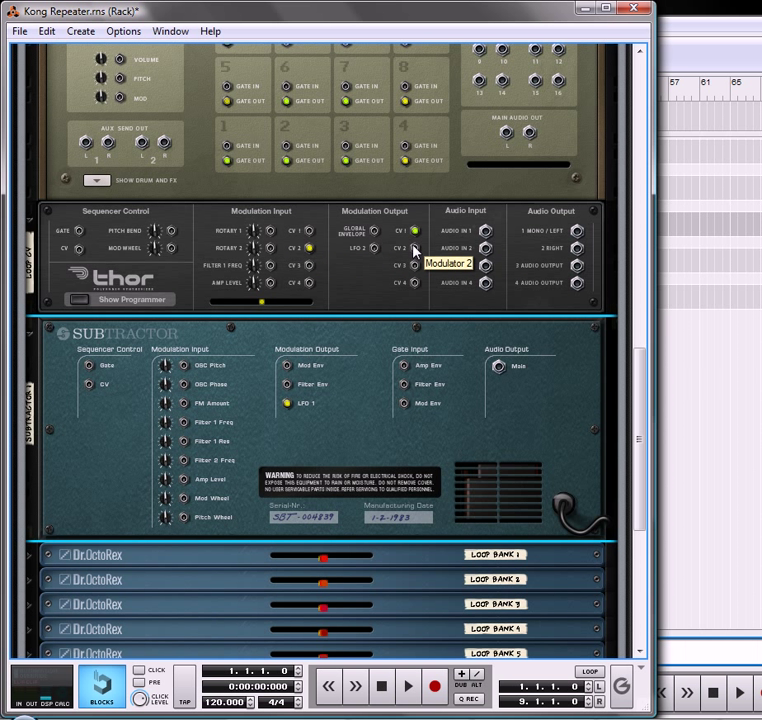
mouse_move(415, 251)
mouse_down()
mouse_move(298, 70)
mouse_move(306, 5)
mouse_move(261, 168)
mouse_move(237, 205)
mouse_up()
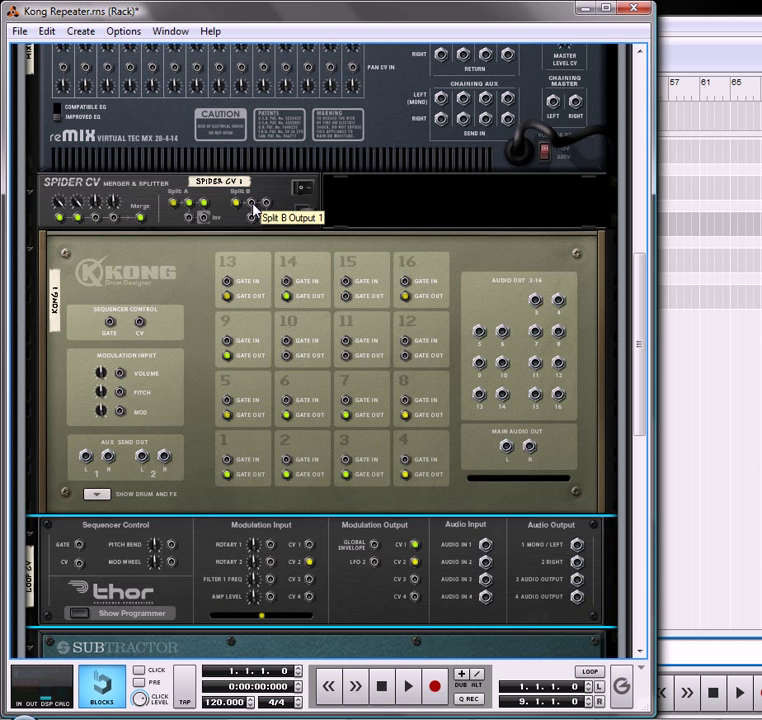
drag(252, 207, 66, 504)
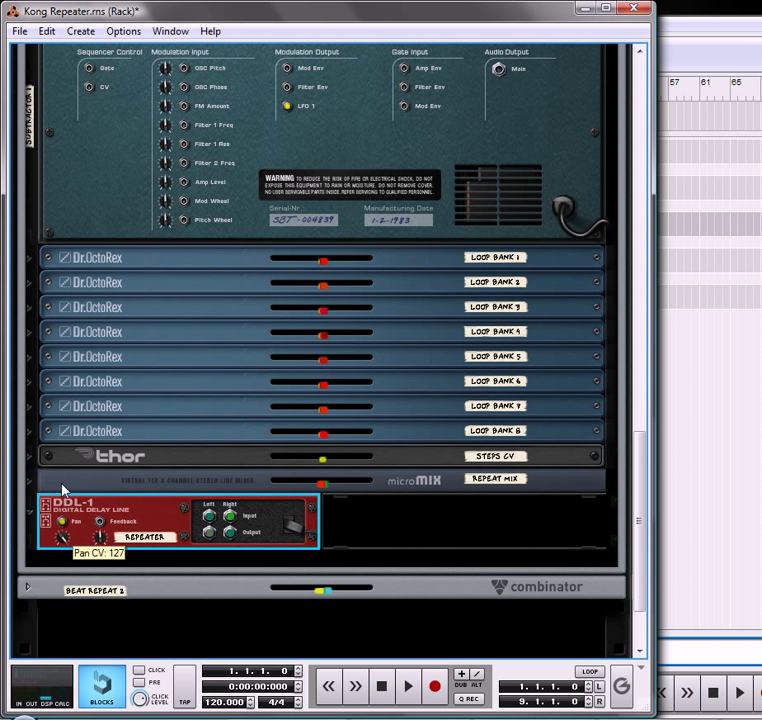
Unfold REPEAT MIX, set channel 1 Pan CV to 127, and cable it to Spider Split B
click(33, 488)
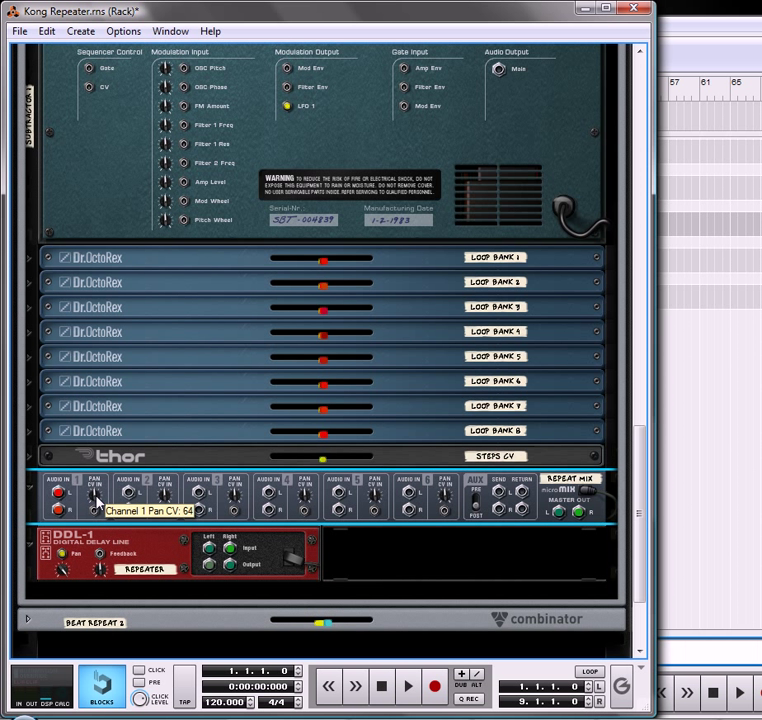
drag(96, 492, 100, 450)
drag(135, 443, 267, 155)
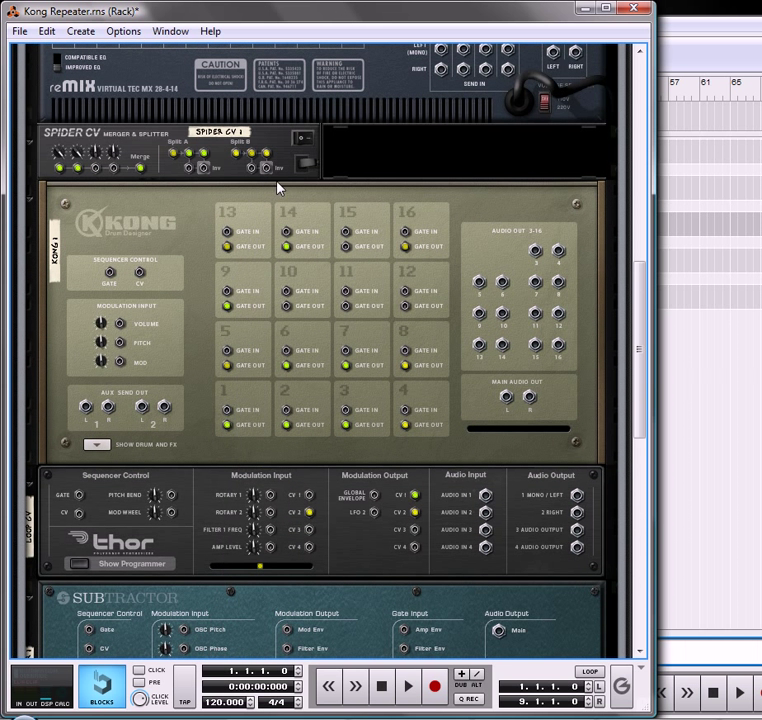
scroll(279, 204, down, 2)
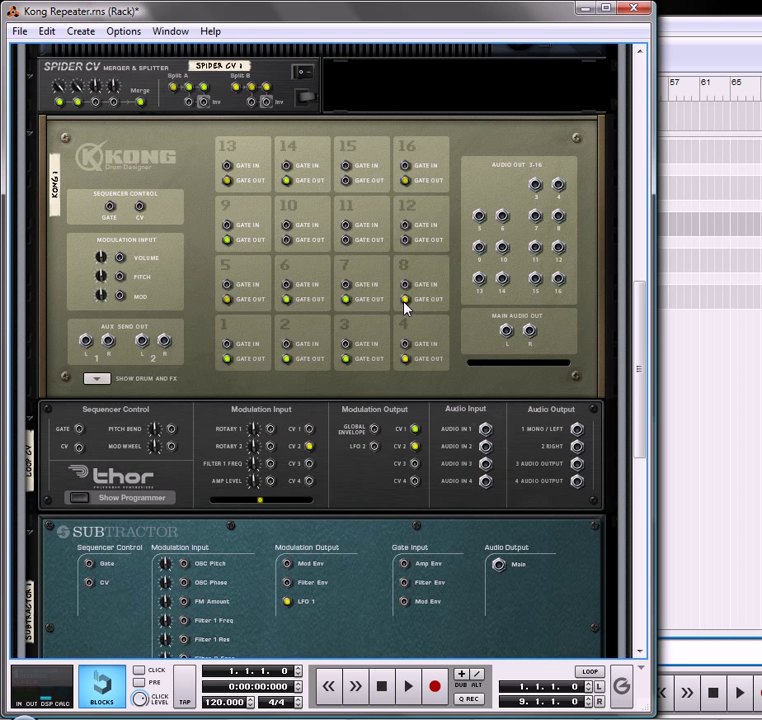
mouse_move(405, 305)
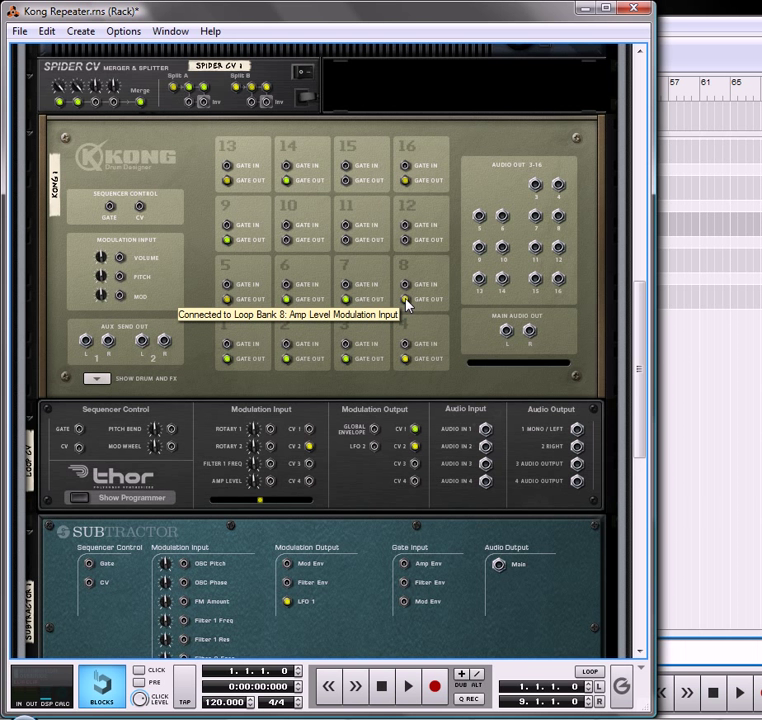
key(Tab)
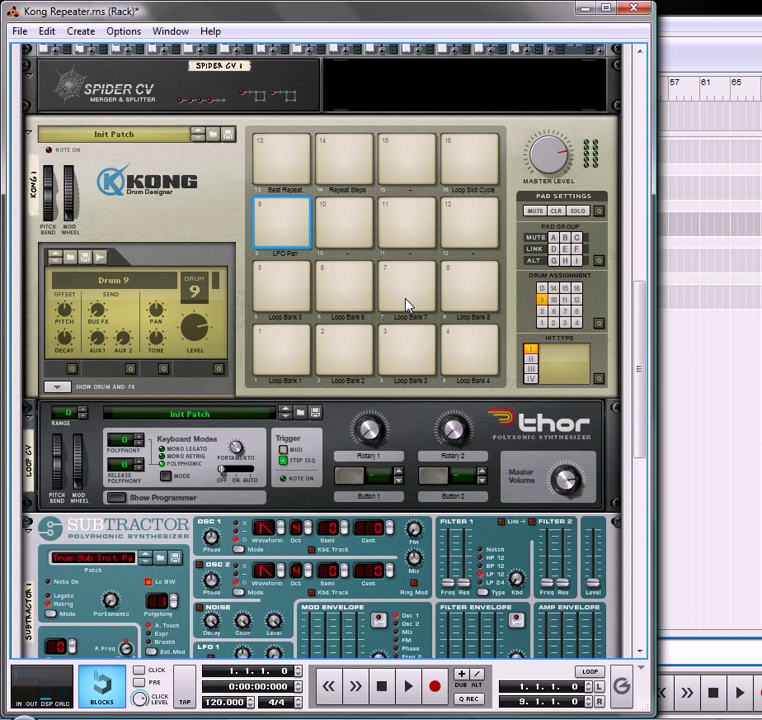
In Thor's programmer, set mod matrix row 2 to route CV In2 to CV Out2
click(117, 498)
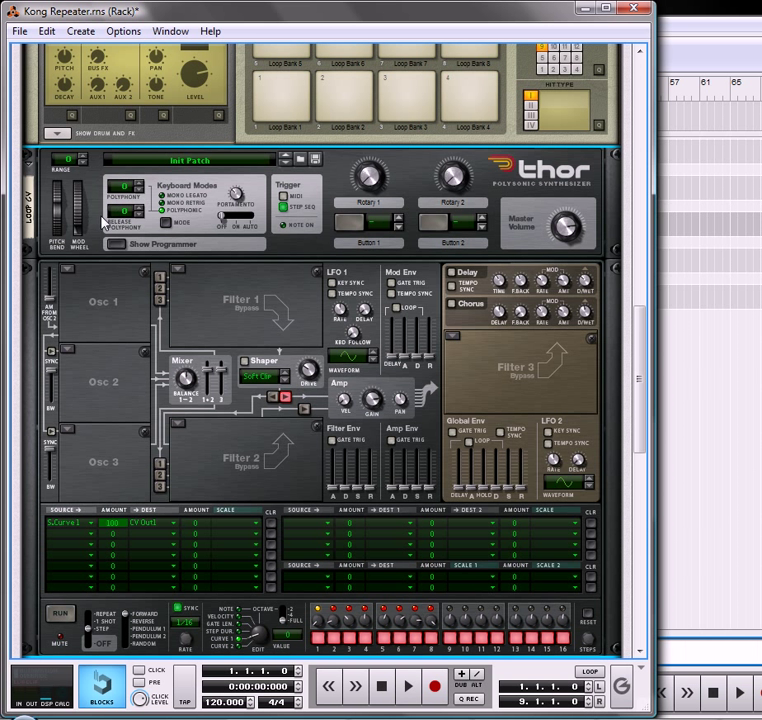
scroll(88, 487, down, 3)
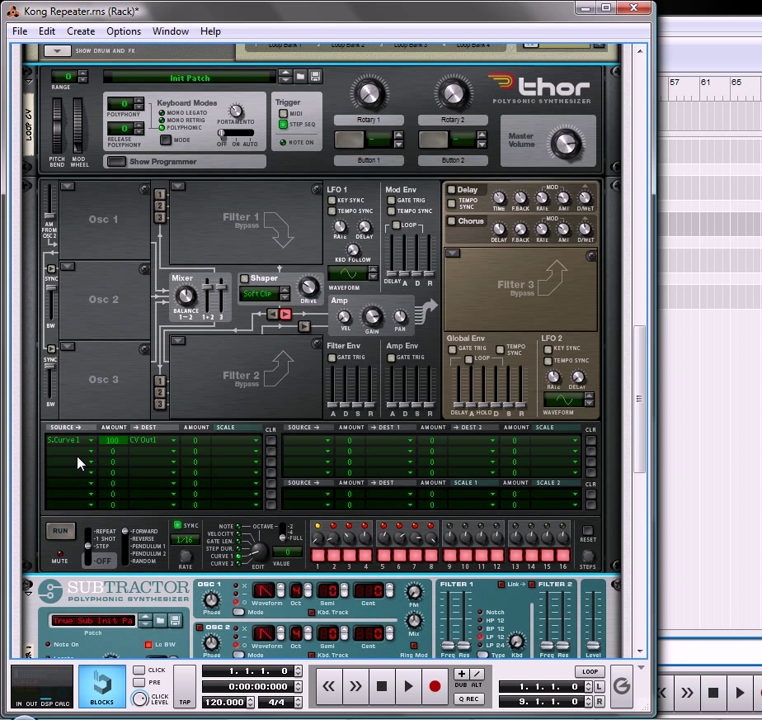
click(62, 457)
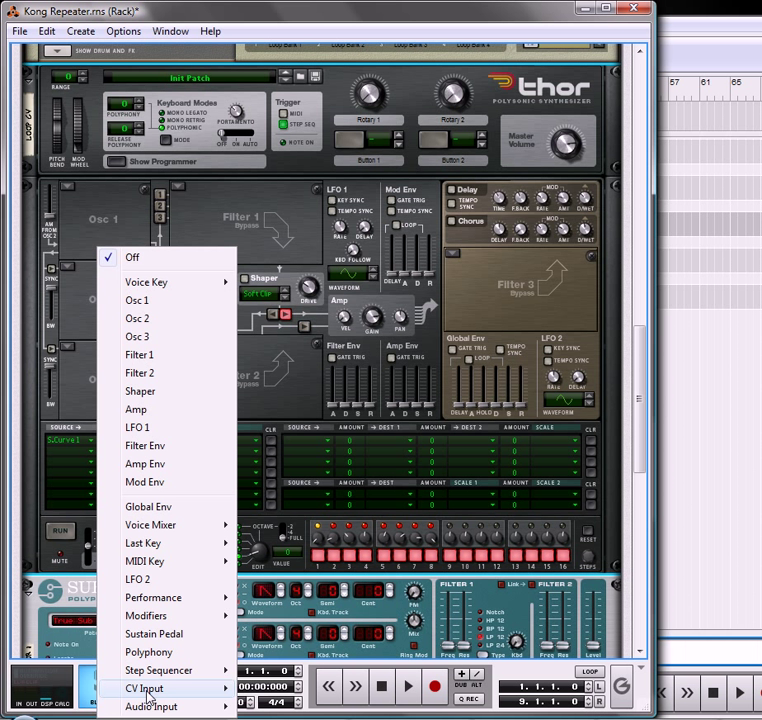
mouse_move(168, 699)
click(265, 636)
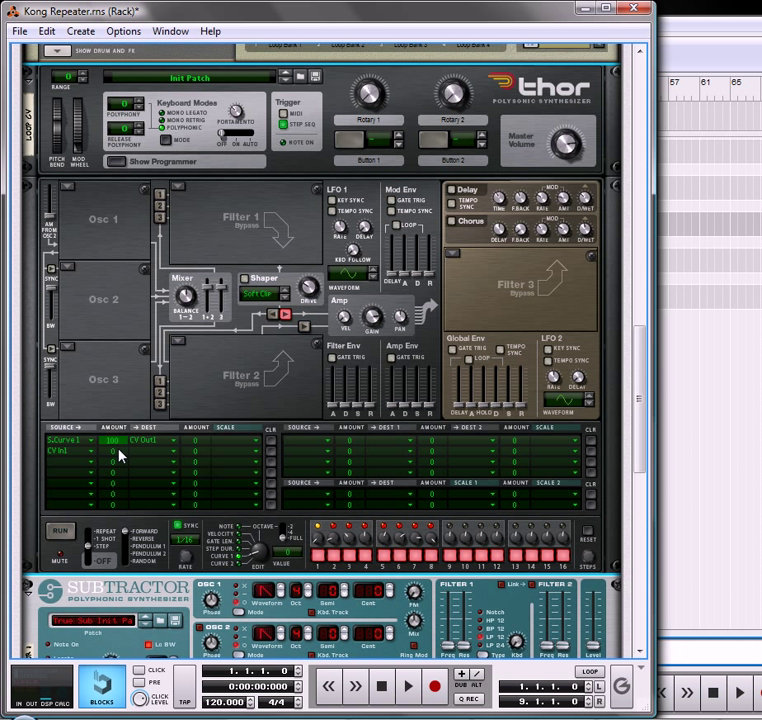
click(152, 458)
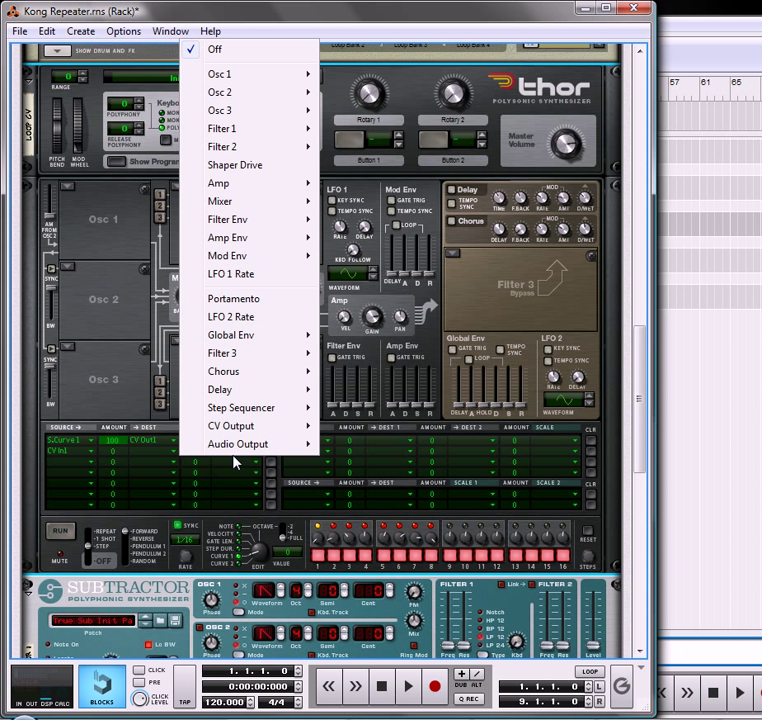
mouse_move(310, 432)
click(366, 445)
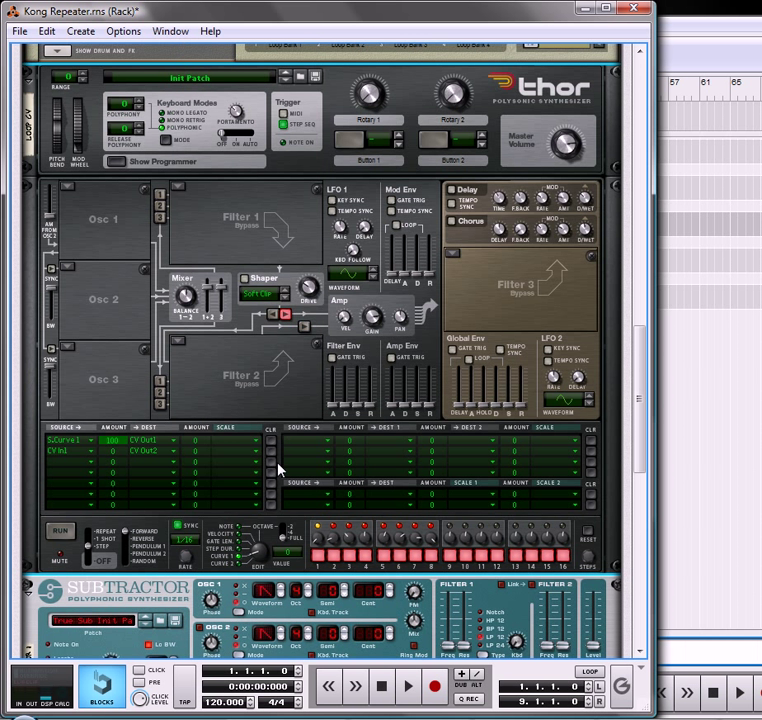
click(72, 458)
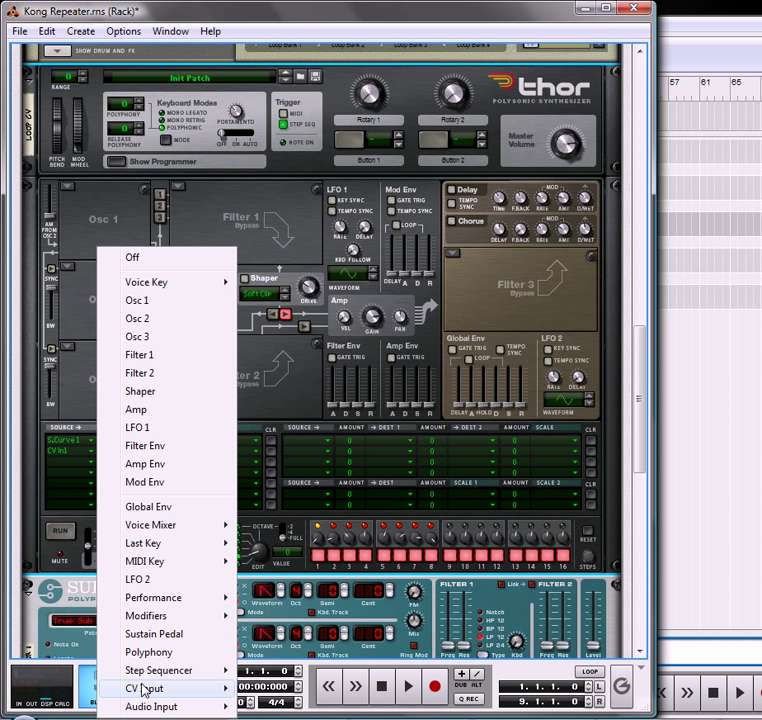
mouse_move(150, 688)
click(268, 653)
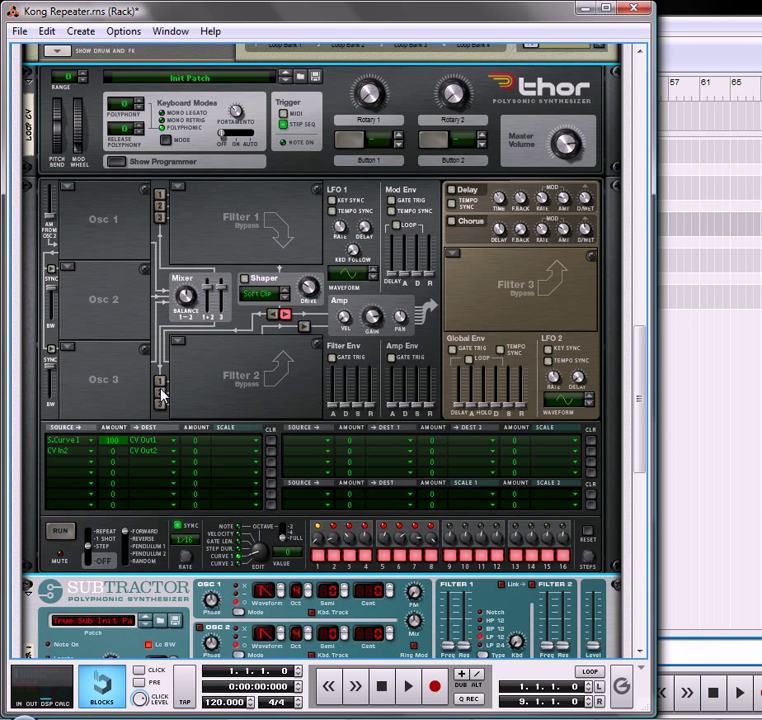
scroll(308, 300, up, 5)
Map Combinator CV Input 4 to Loop CV's Mod 2 Dest Amount, with range minimum -16
scroll(305, 283, up, 6)
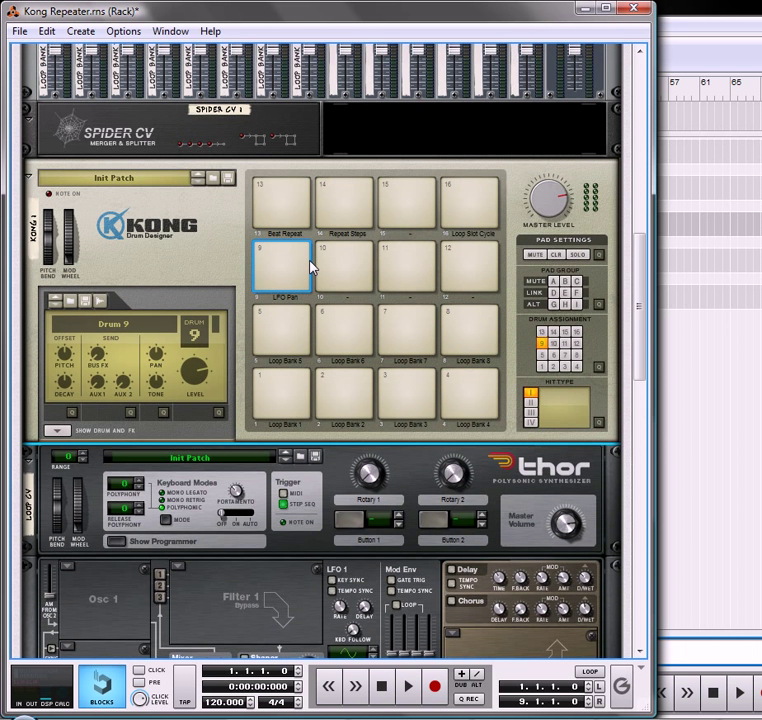
scroll(323, 287, up, 7)
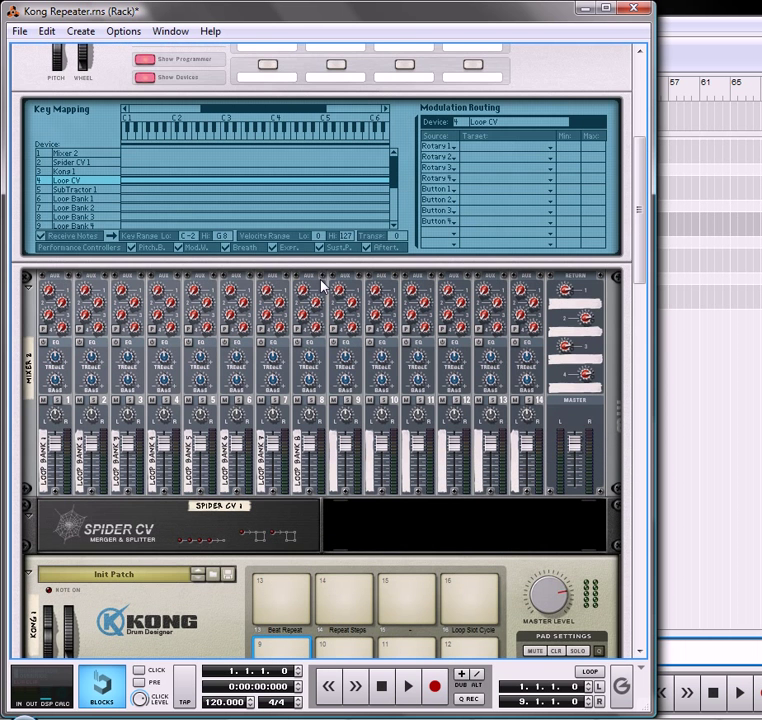
scroll(92, 250, up, 2)
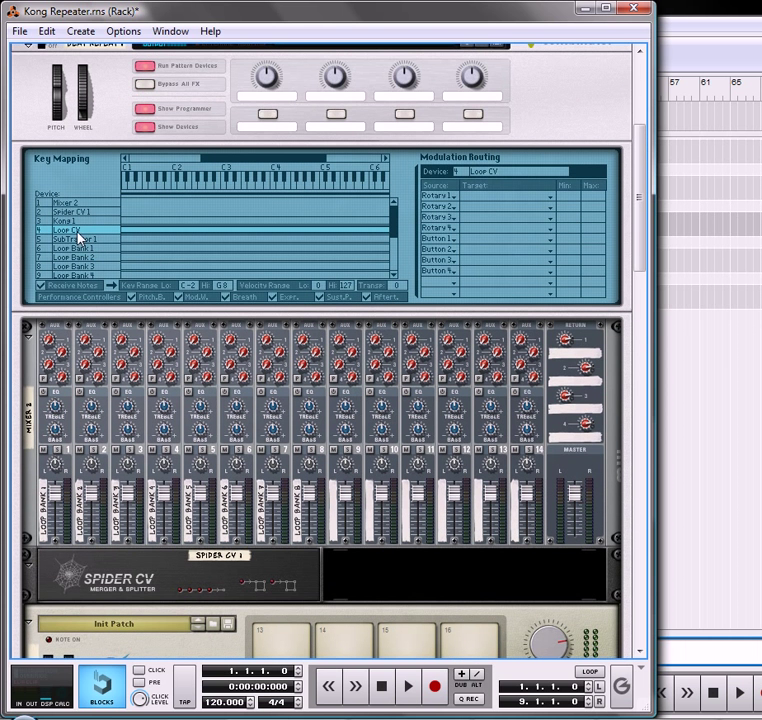
click(438, 288)
click(458, 630)
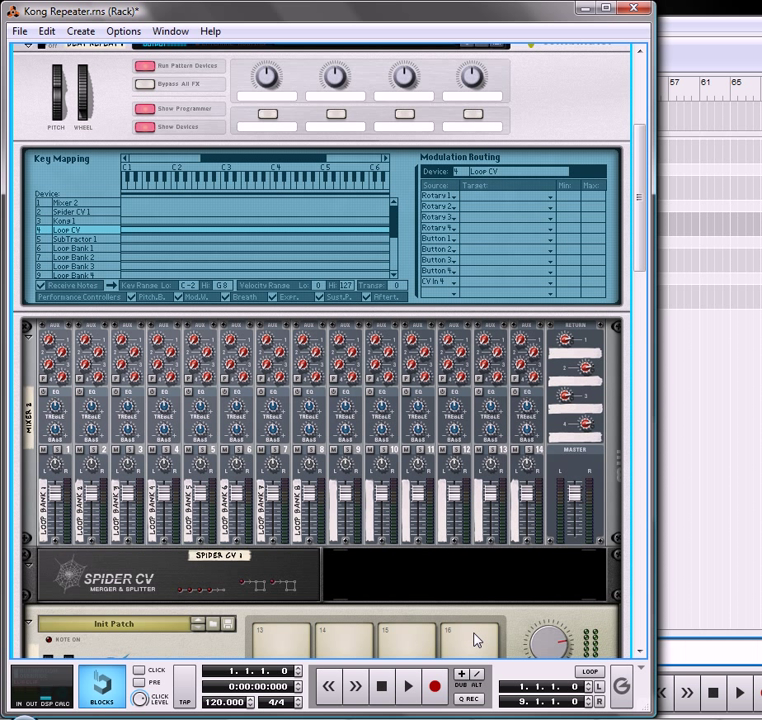
click(480, 282)
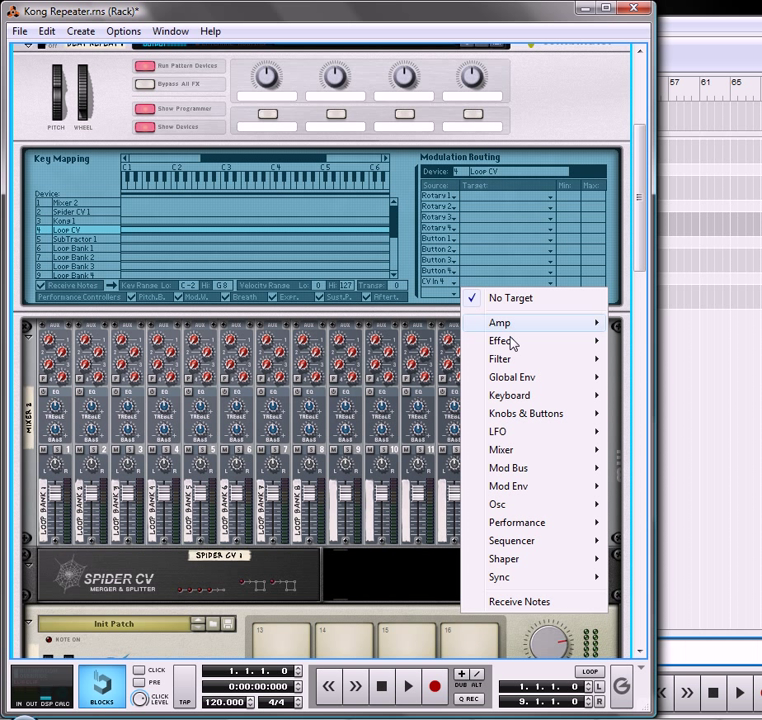
mouse_move(545, 473)
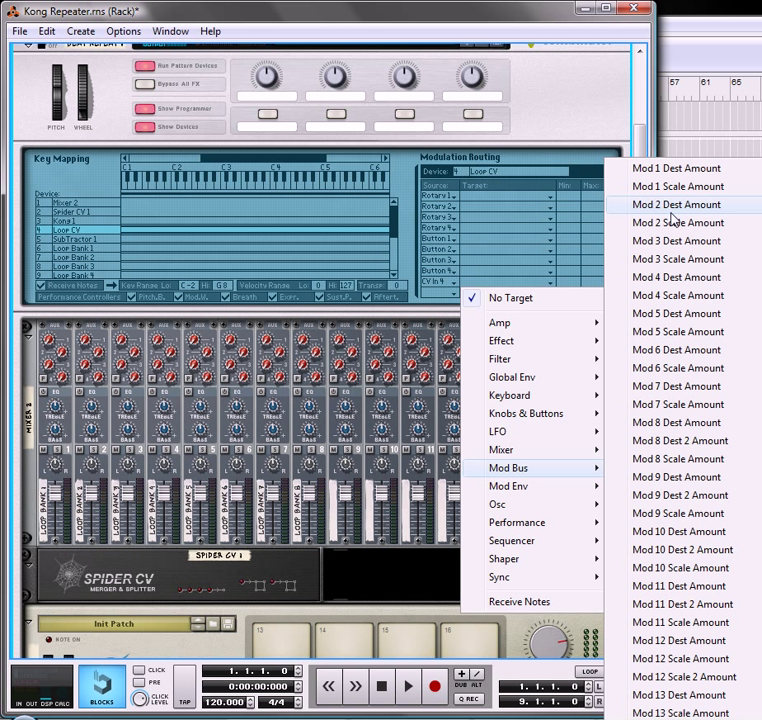
click(733, 211)
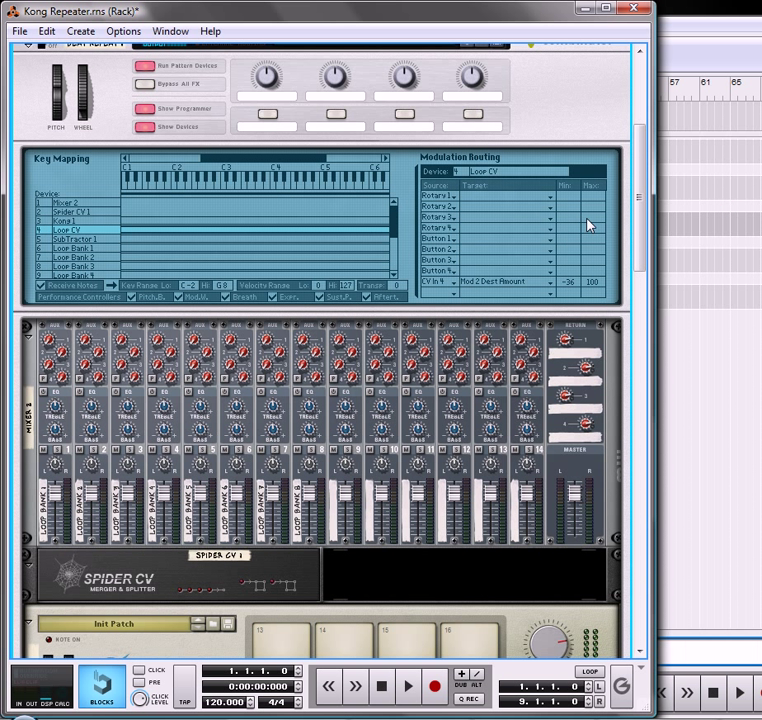
drag(589, 224, 600, 88)
Map Combinator CV Input 4 to SubTractor 1's LFO1 Amount
click(108, 243)
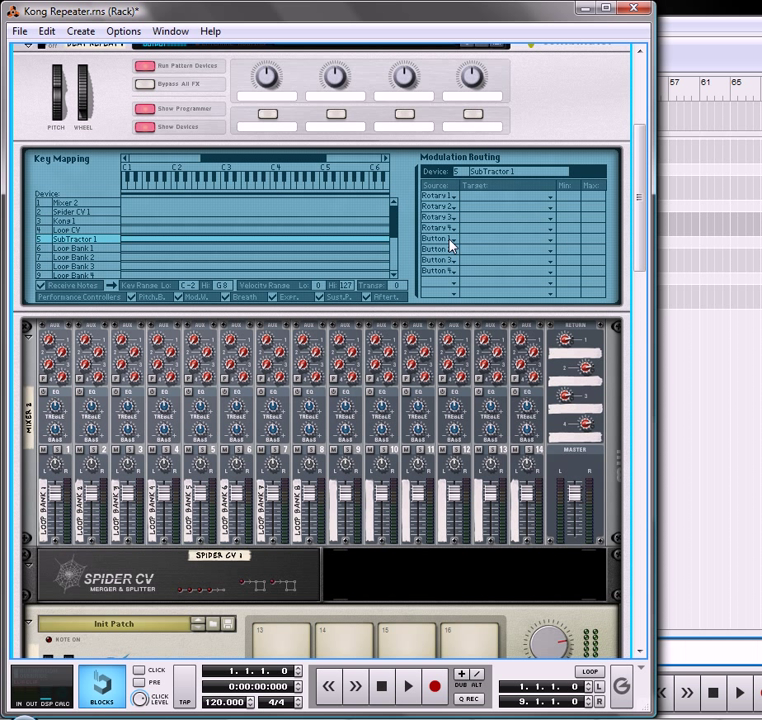
click(441, 283)
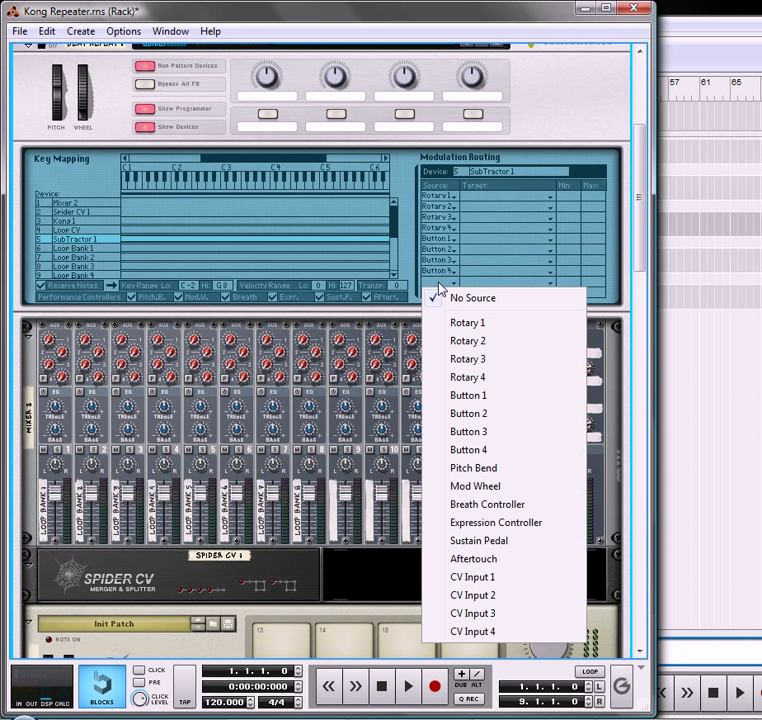
click(481, 632)
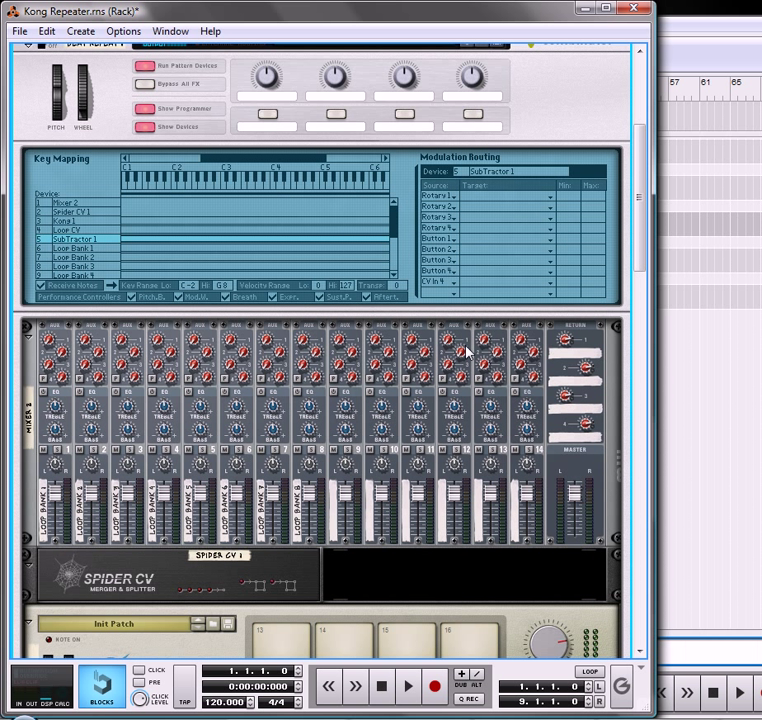
click(477, 286)
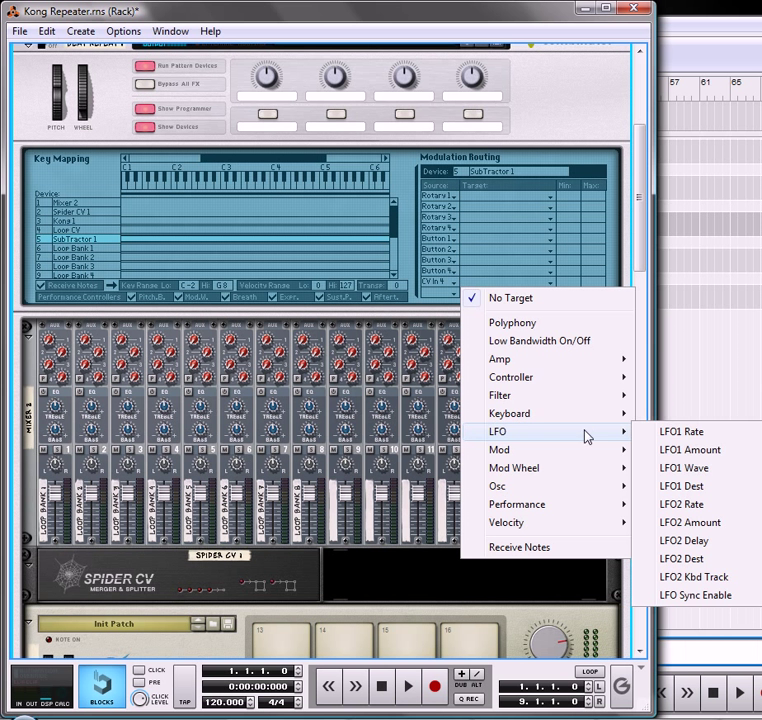
click(695, 451)
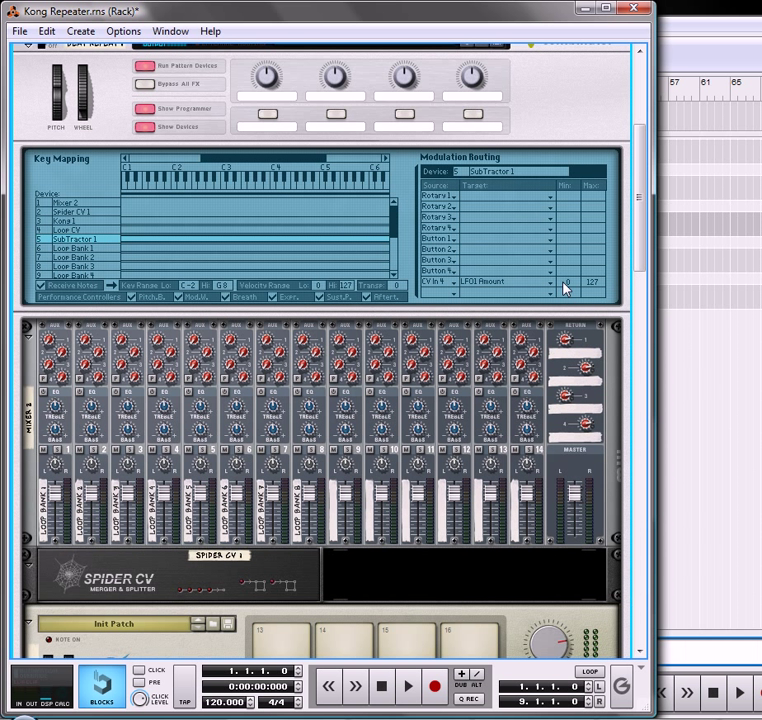
Set the SubTractor's LFO 1 rate to the synced value 3/4
scroll(396, 326, down, 3)
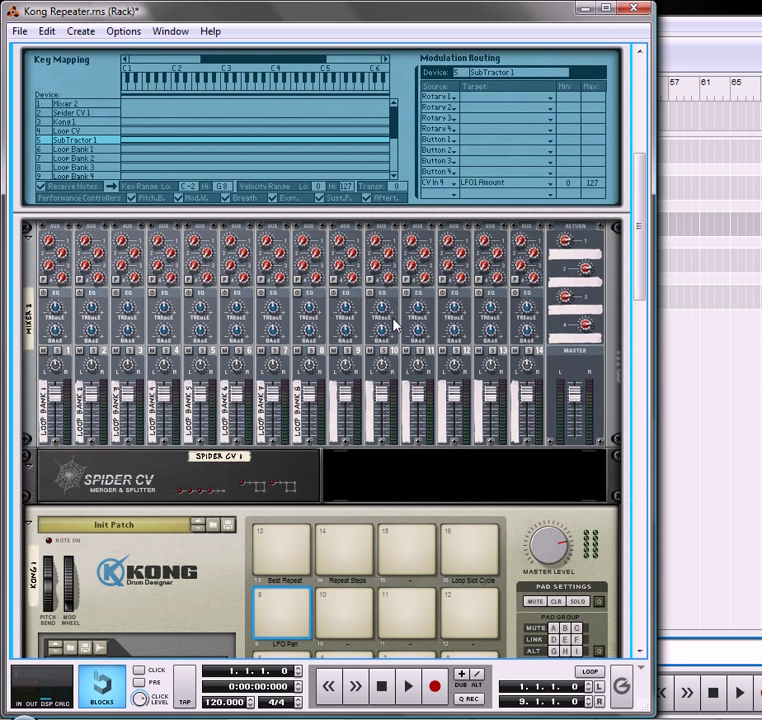
scroll(396, 326, down, 11)
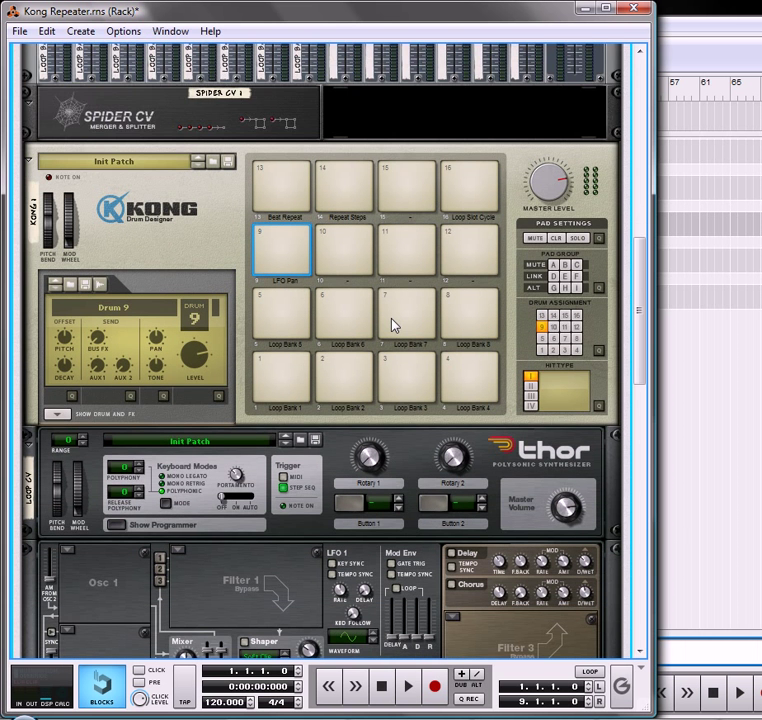
scroll(393, 325, down, 4)
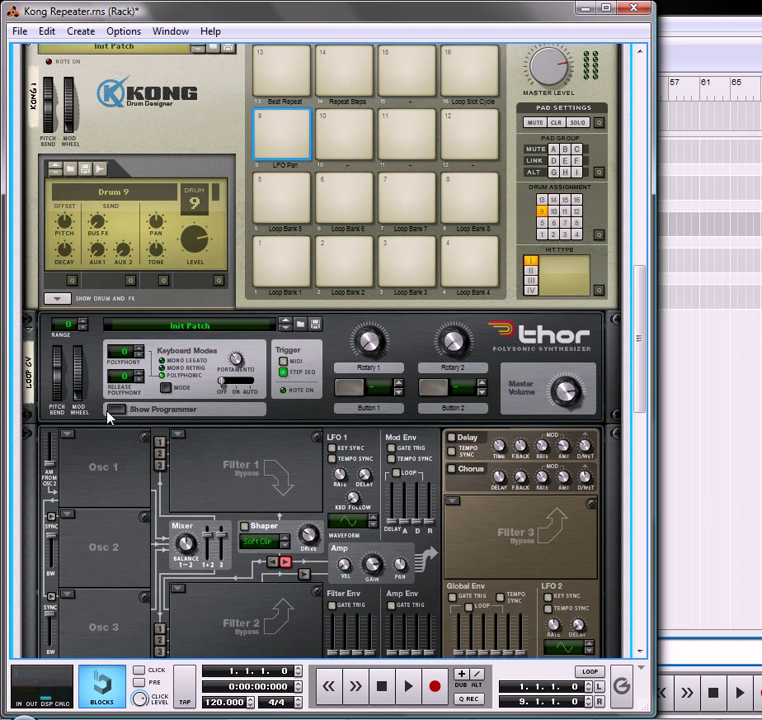
scroll(125, 416, down, 9)
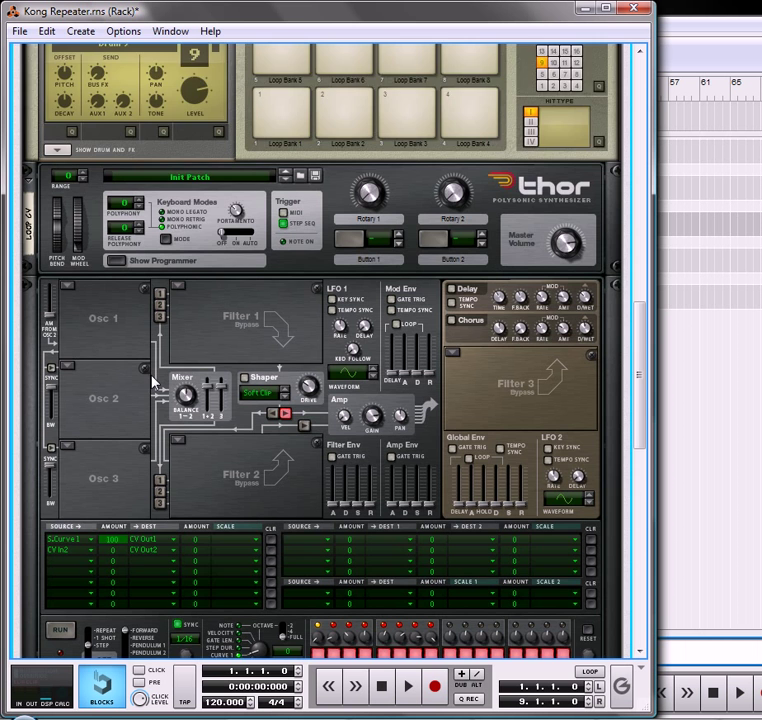
scroll(152, 378, down, 5)
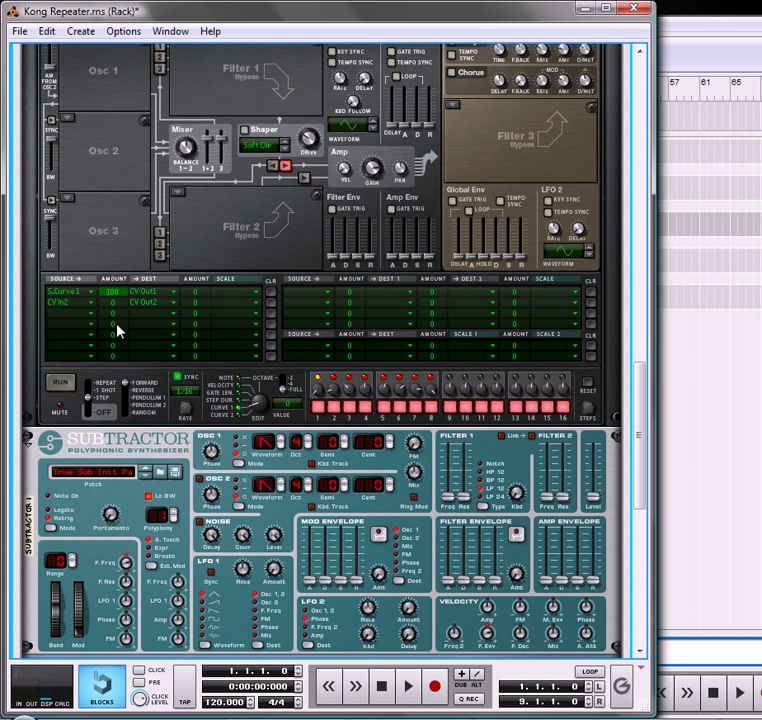
scroll(119, 328, down, 3)
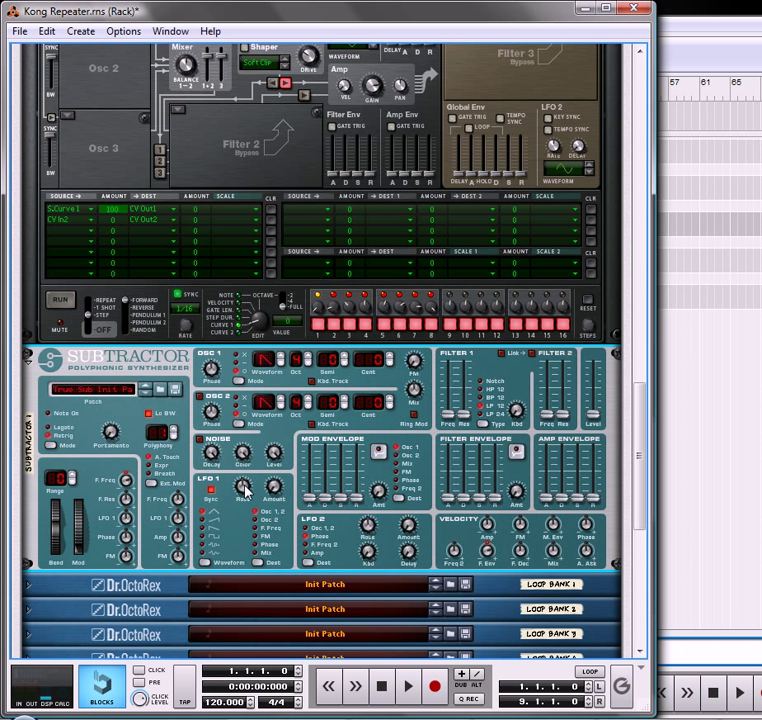
drag(244, 493, 246, 503)
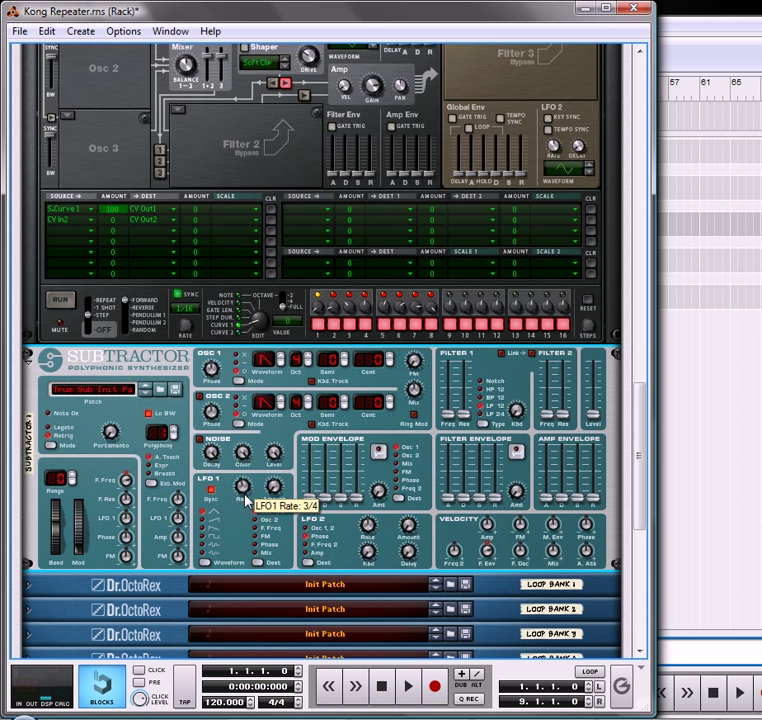
scroll(217, 495, up, 3)
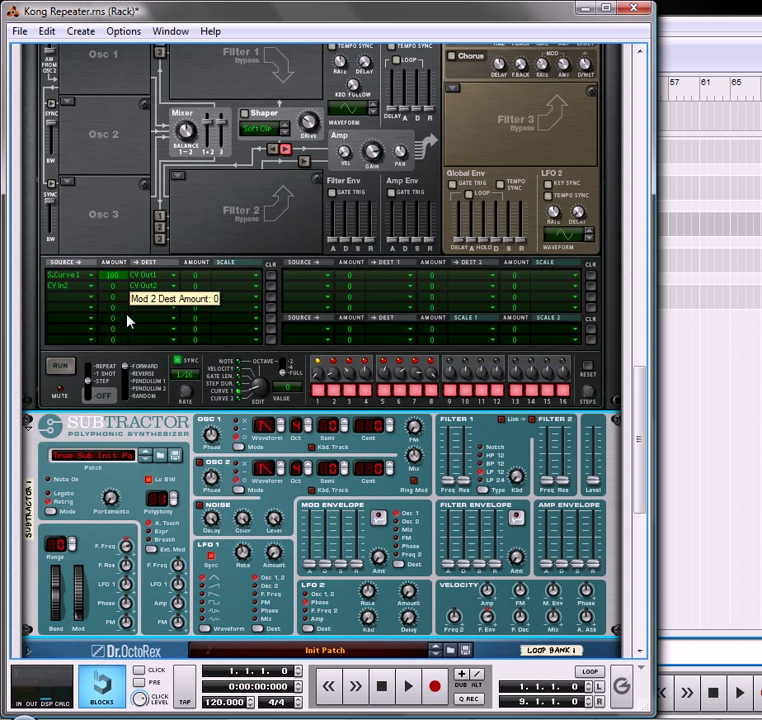
Lower SubTractor's LFO 1 amount and set Thor's CV In2 to CV Out2 amount to 97
scroll(128, 311, down, 2)
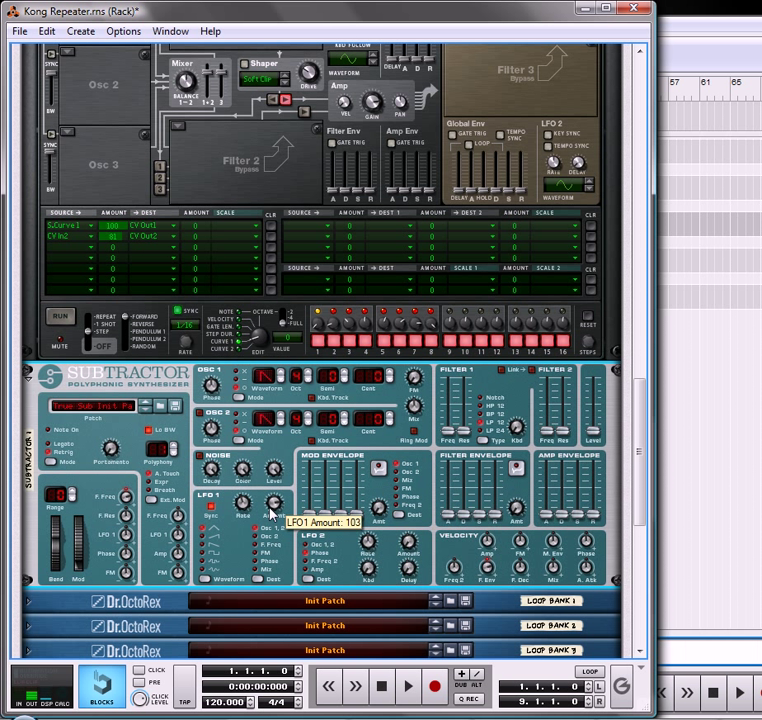
drag(272, 513, 272, 528)
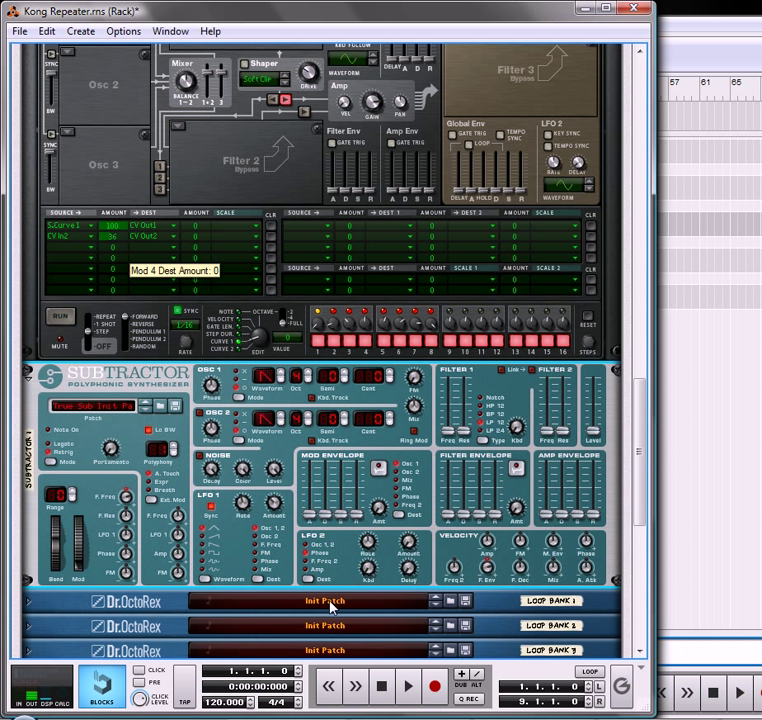
mouse_move(275, 506)
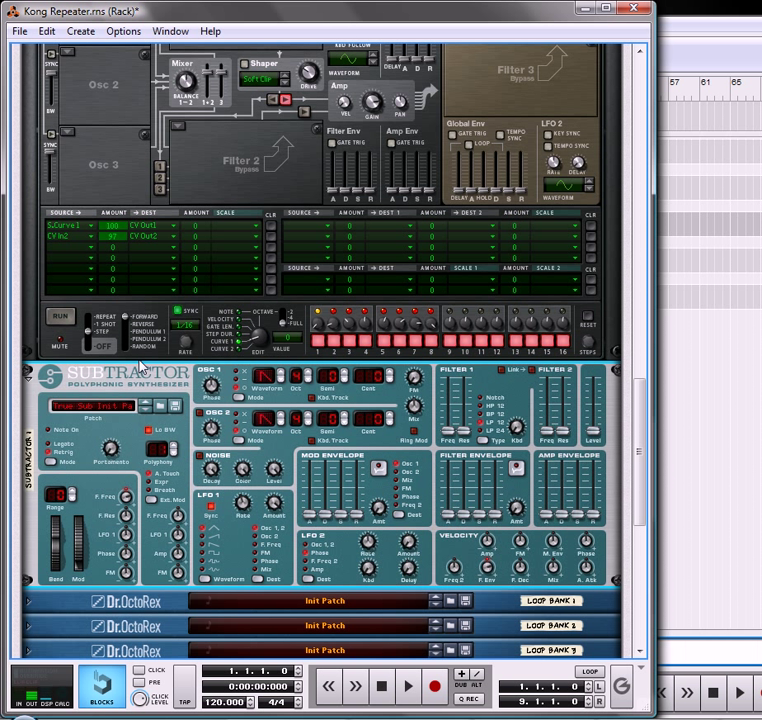
drag(113, 237, 117, 251)
Trigger Kong's pad 9 'LFO Pan' repeatedly to hear the auto-panning
scroll(362, 245, up, 10)
scroll(330, 257, up, 1)
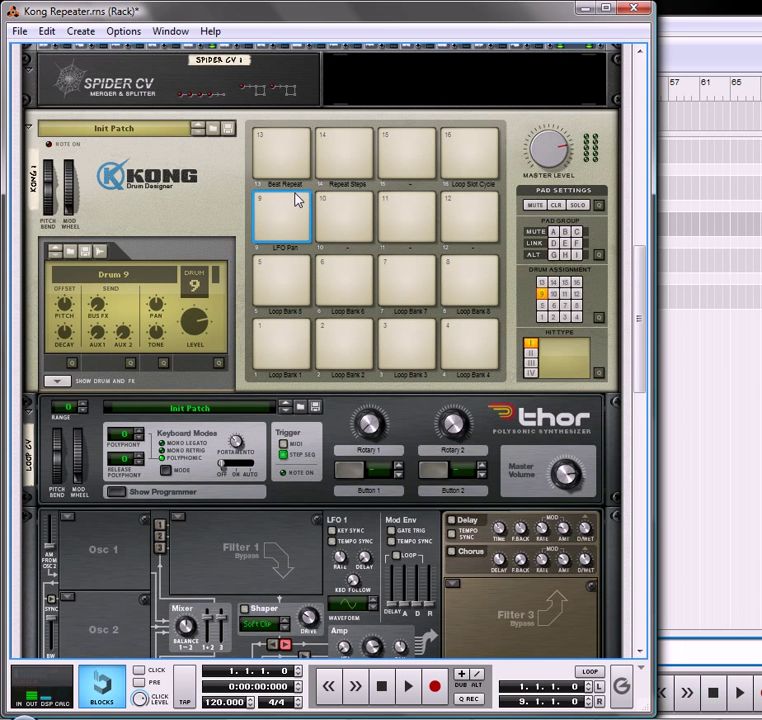
scroll(300, 240, up, 5)
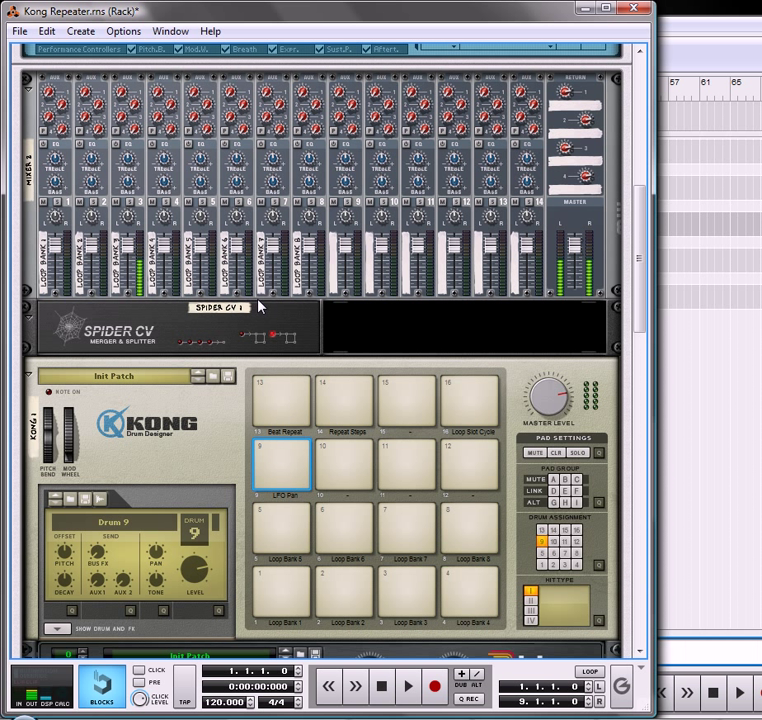
click(297, 457)
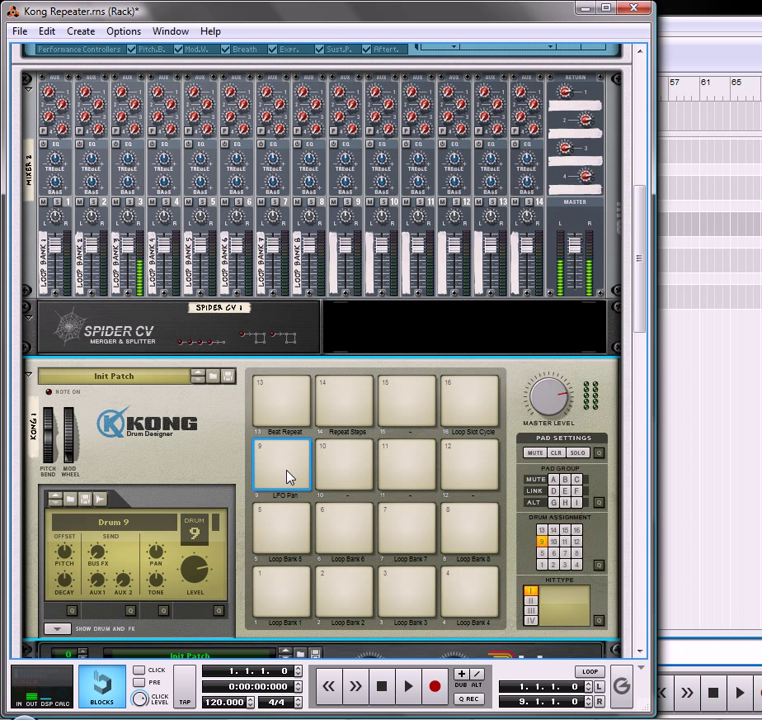
click(284, 479)
click(296, 449)
click(295, 455)
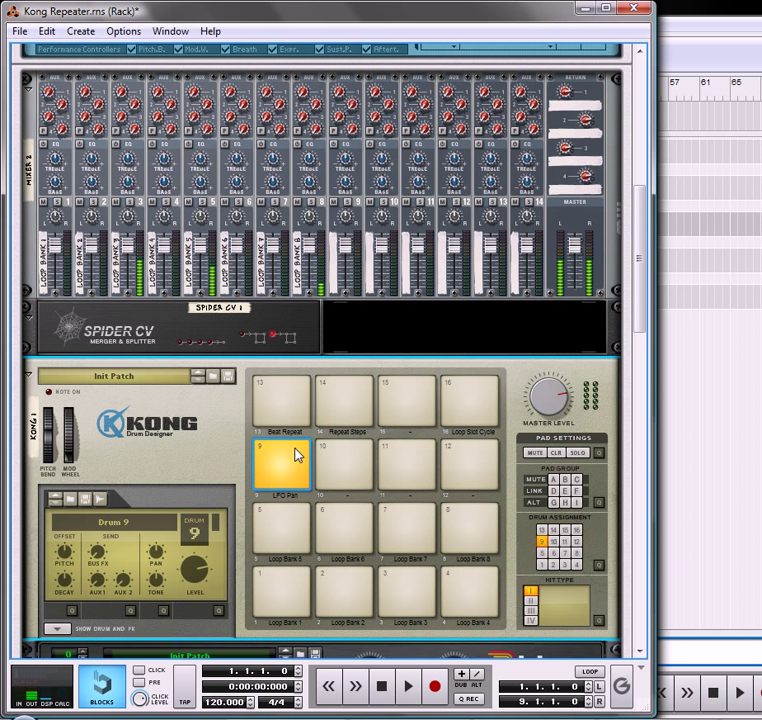
Select Kong's pad 13, the Beat Repeat drum, for editing
click(296, 389)
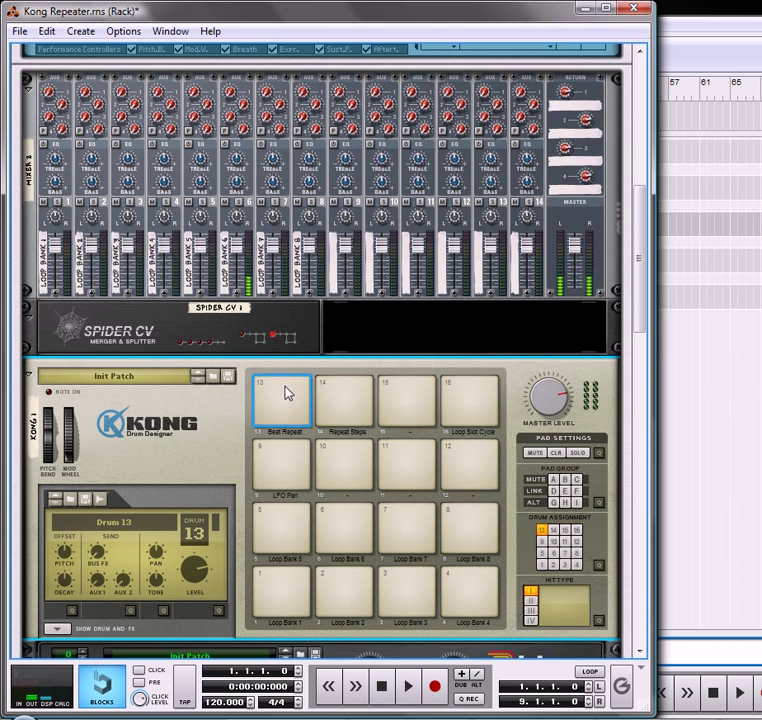
scroll(286, 394, down, 5)
scroll(255, 395, down, 15)
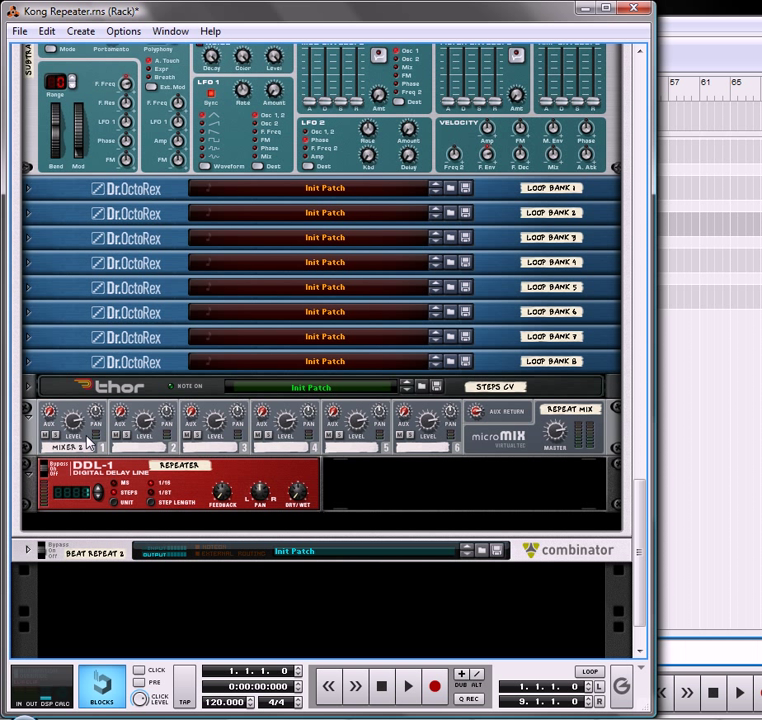
Fold the micromix mixer and the SubTractor into thin strips
scroll(100, 440, up, 3)
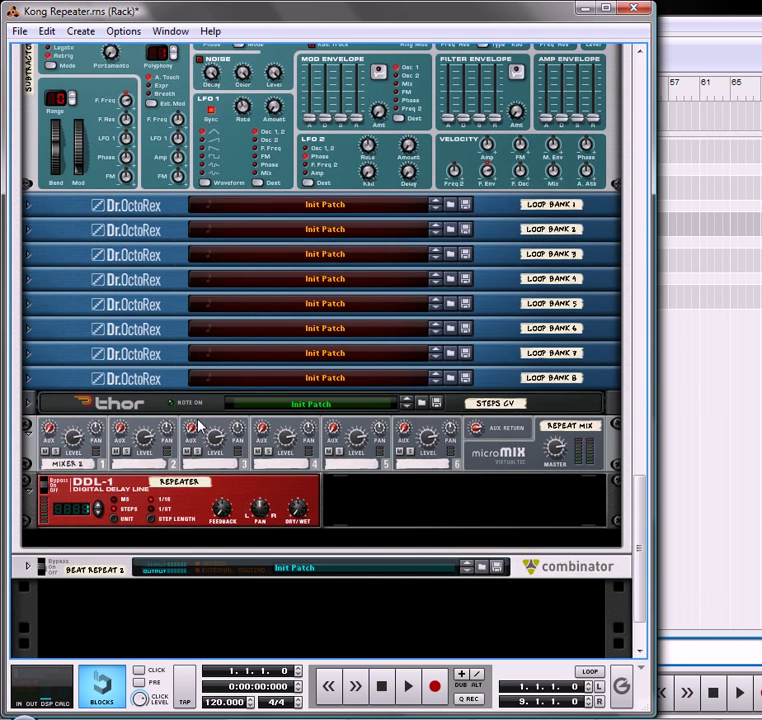
click(28, 549)
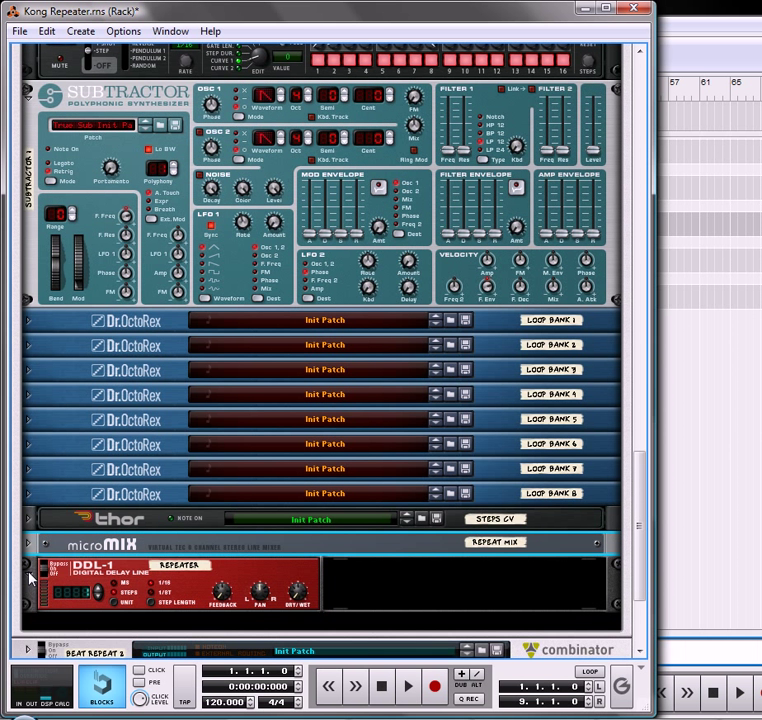
scroll(240, 283, up, 5)
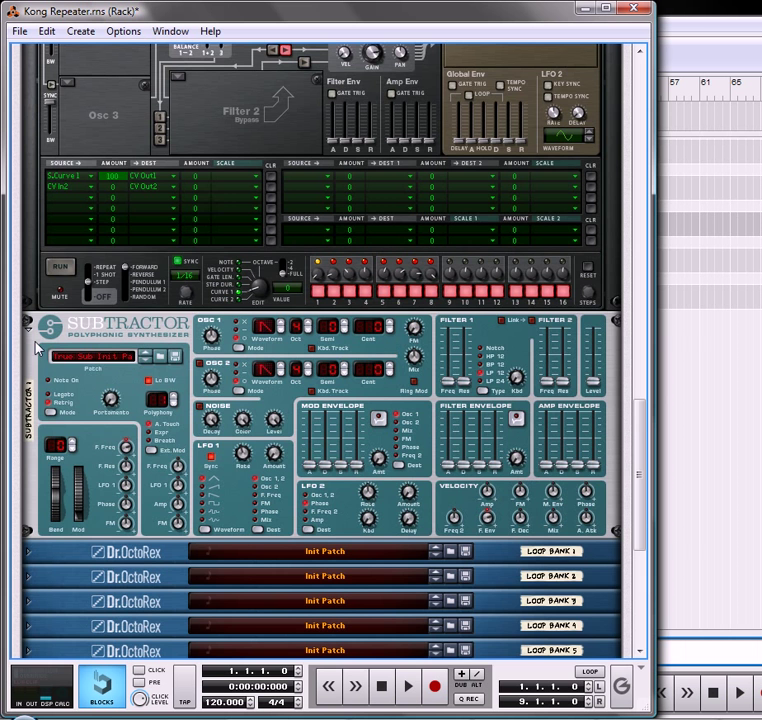
click(28, 325)
Hide Thor's programmer panel and fold the Loop CV Thor into a strip
scroll(55, 305, up, 4)
scroll(62, 290, up, 4)
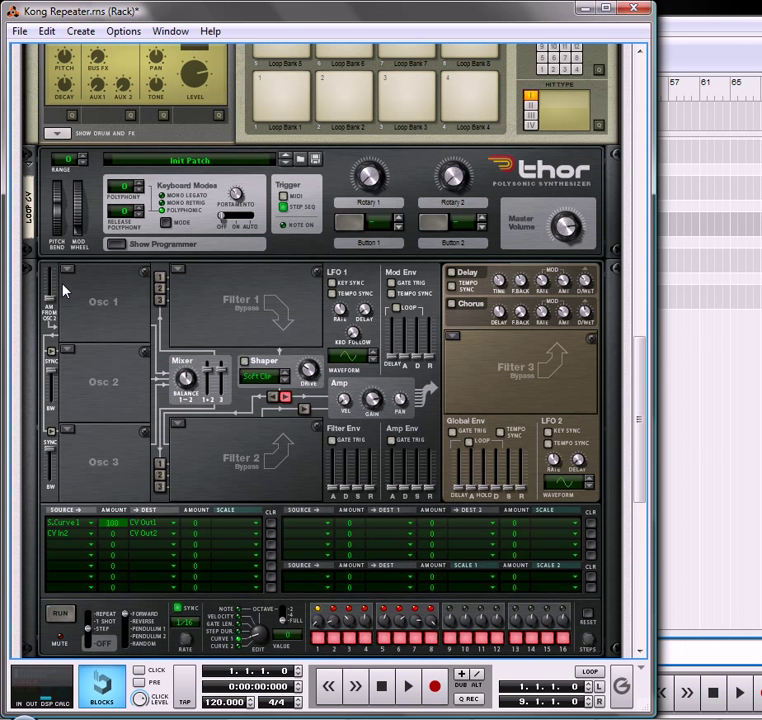
click(113, 296)
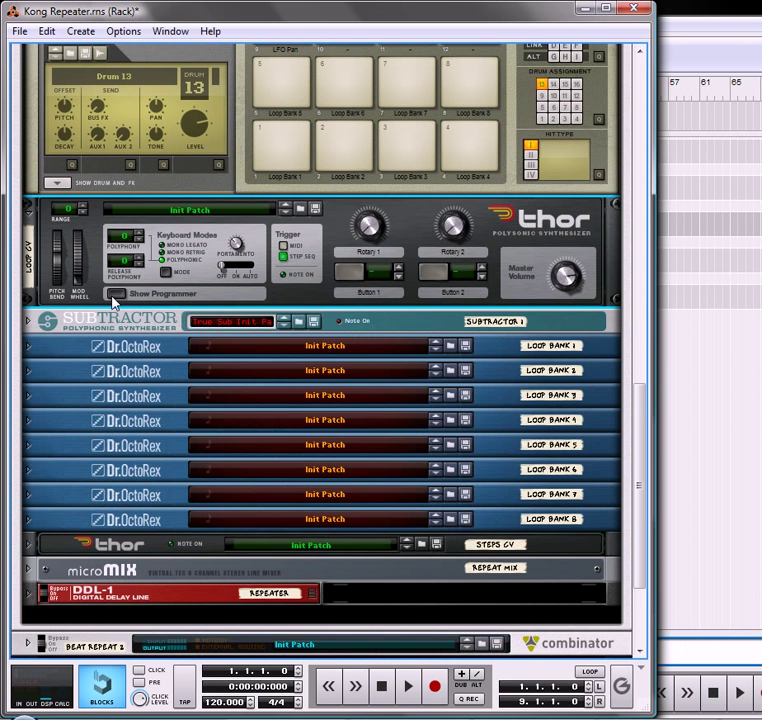
click(30, 212)
scroll(195, 330, up, 5)
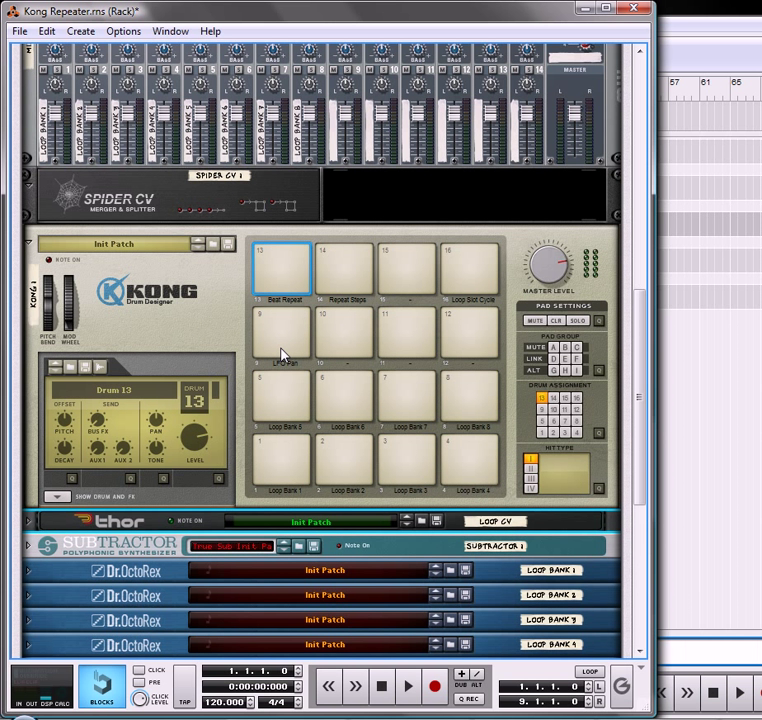
scroll(270, 347, up, 9)
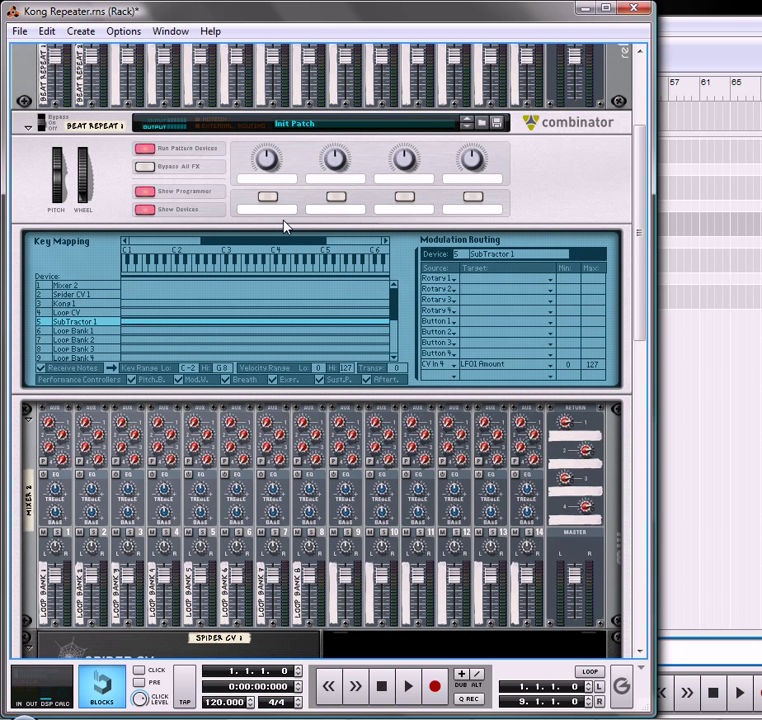
scroll(391, 340, down, 3)
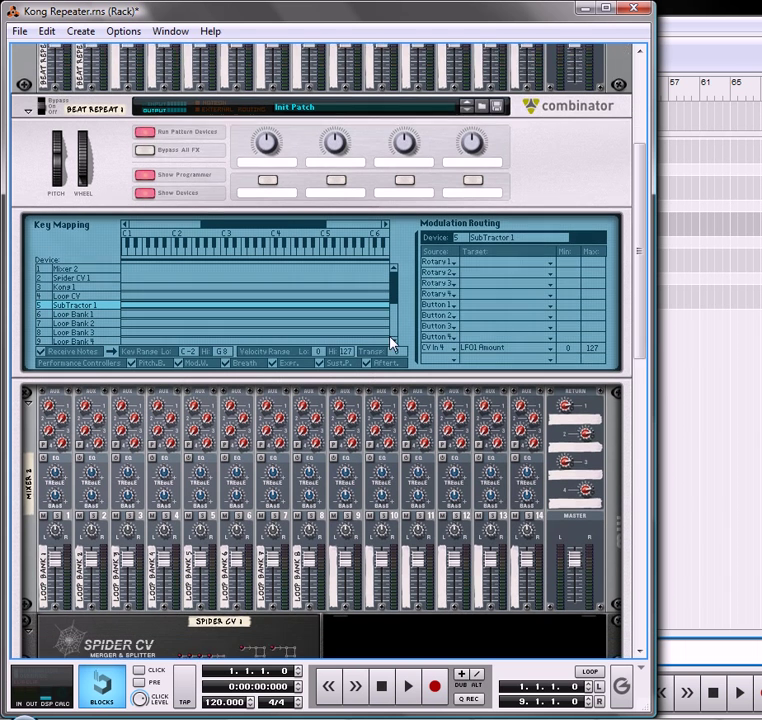
scroll(305, 535, down, 6)
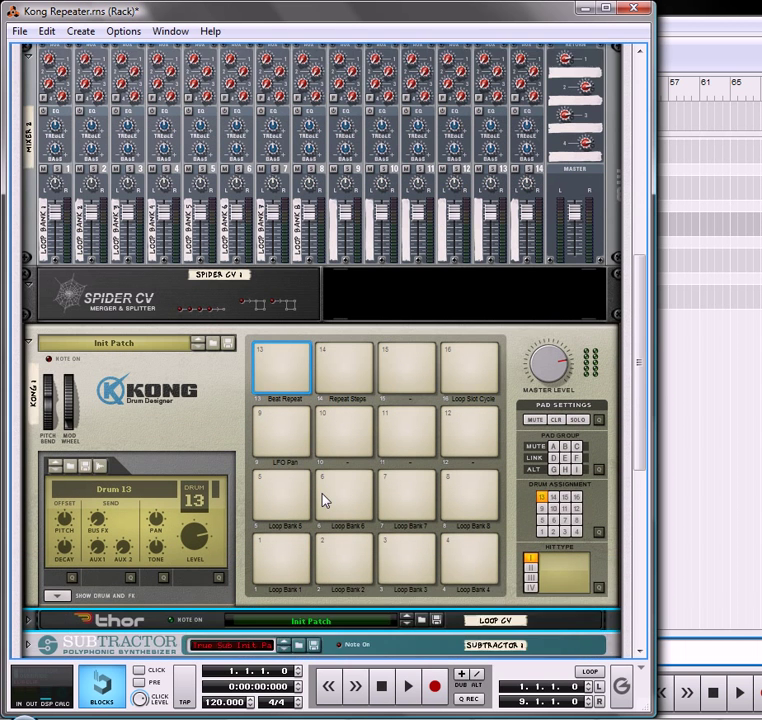